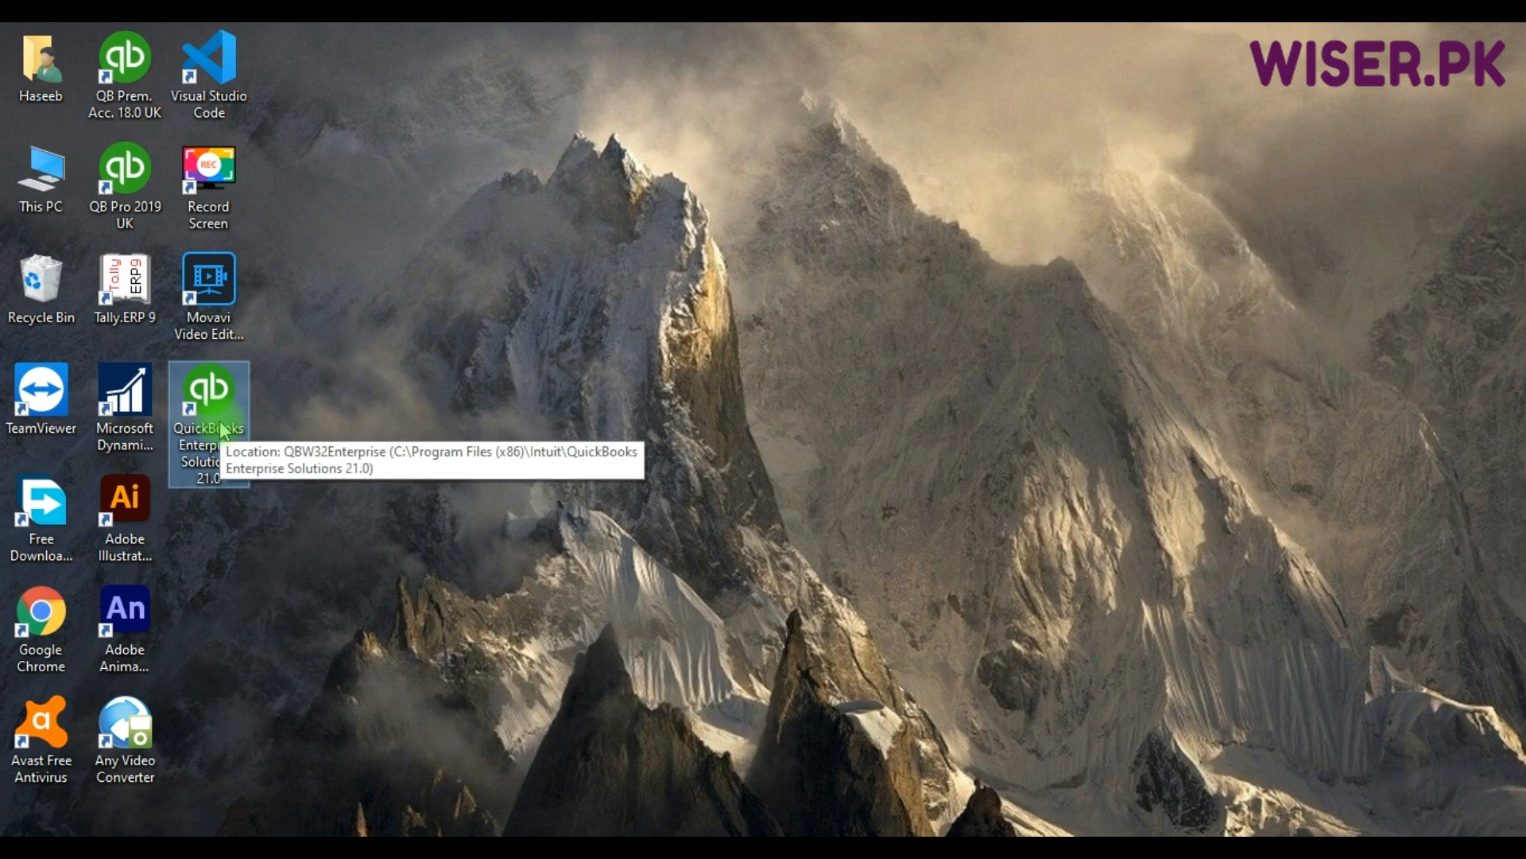
Launch QuickBooks Enterprise Solutions 21.0 from its desktop shortcut.
double_click(224, 430)
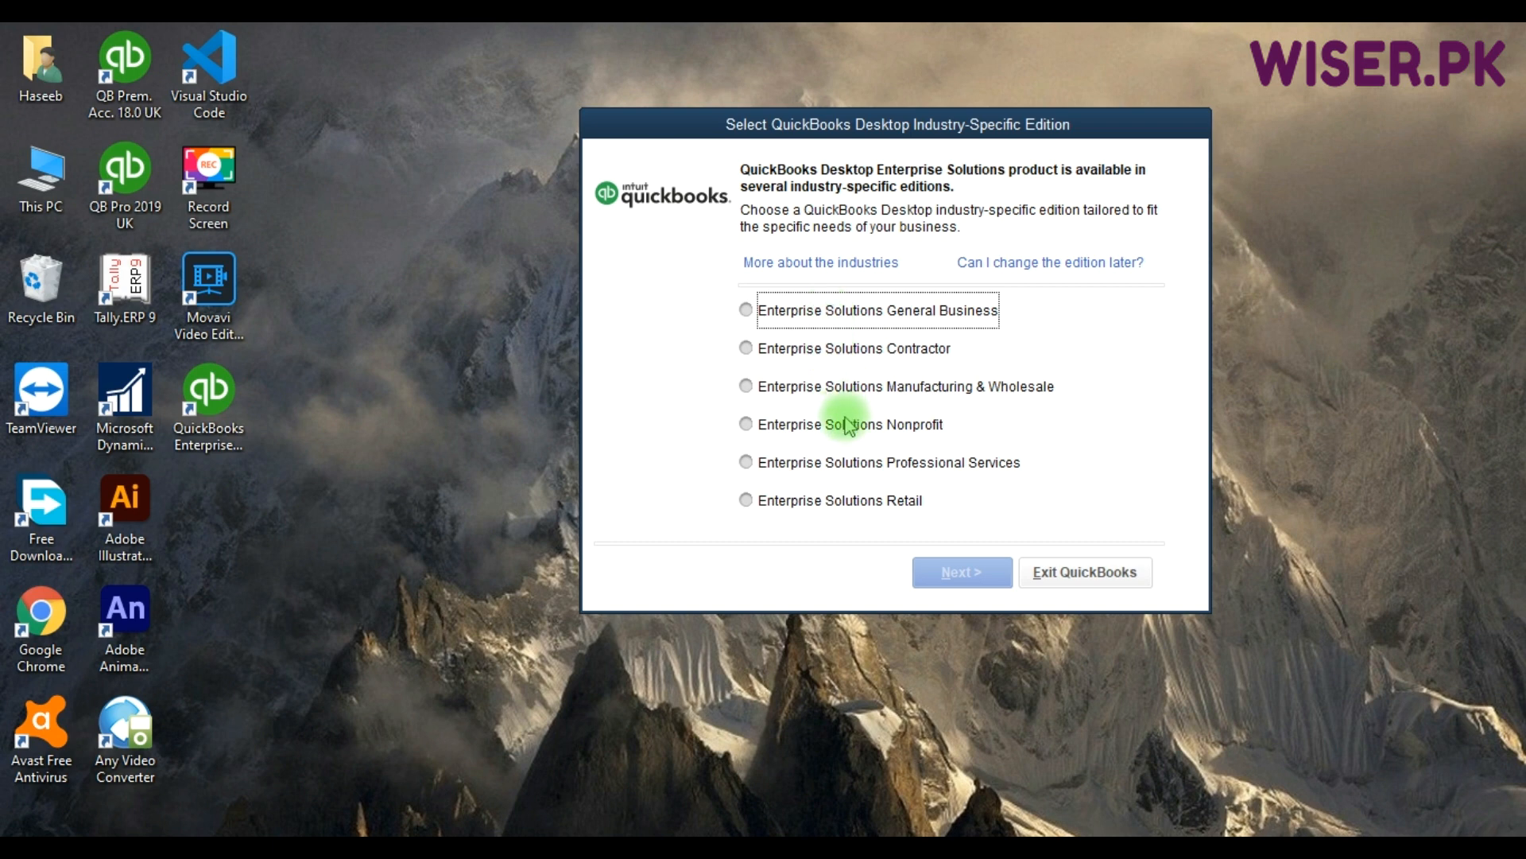
Choose the Manufacturing & Wholesale edition instead of Retail and continue to confirmation.
left_click(898, 510)
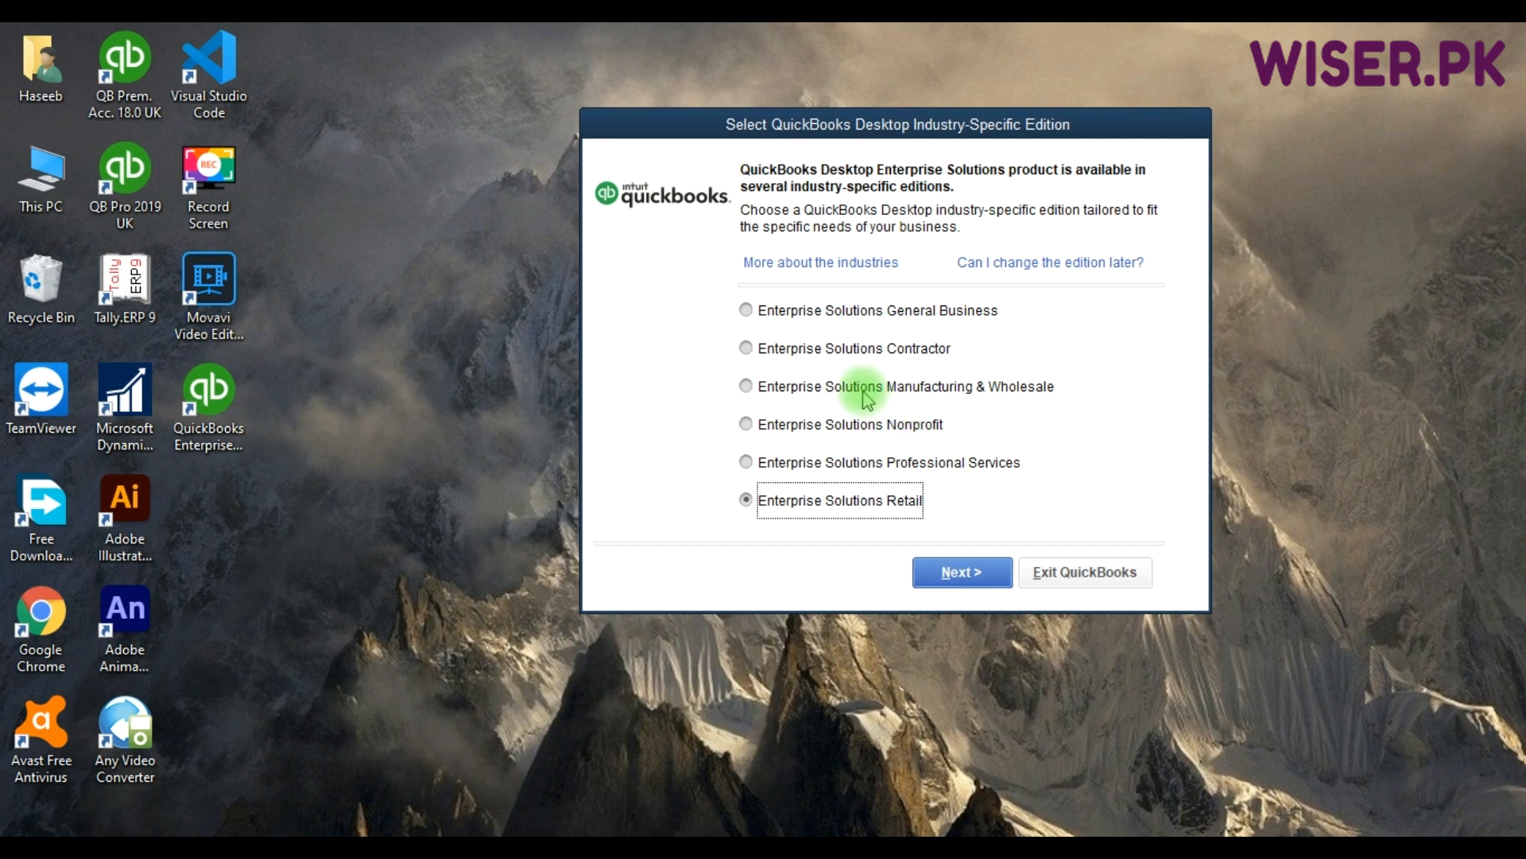
left_click(866, 397)
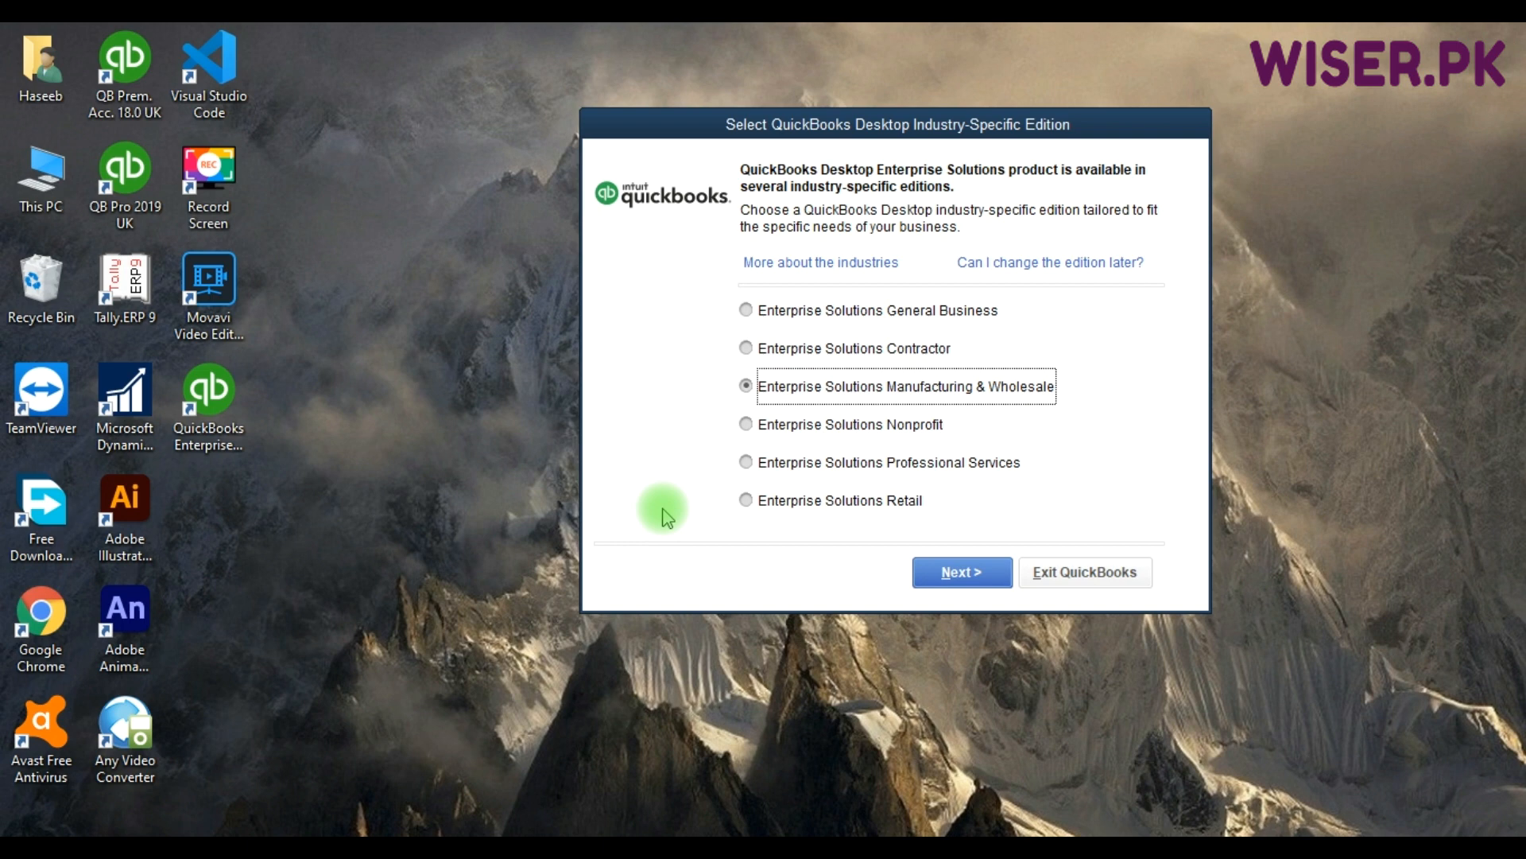
key("F9")
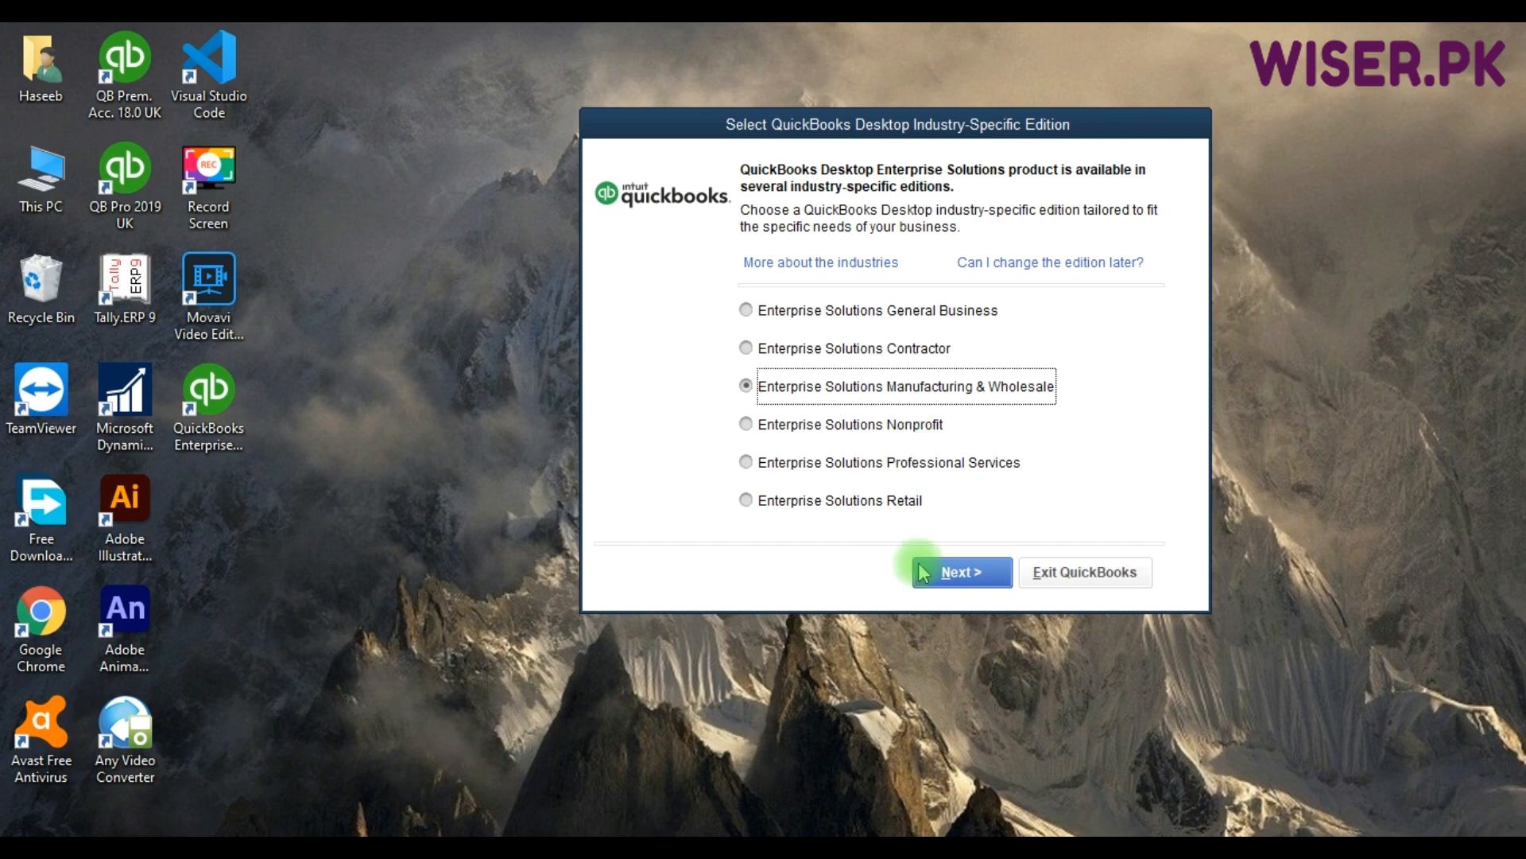
left_click(954, 572)
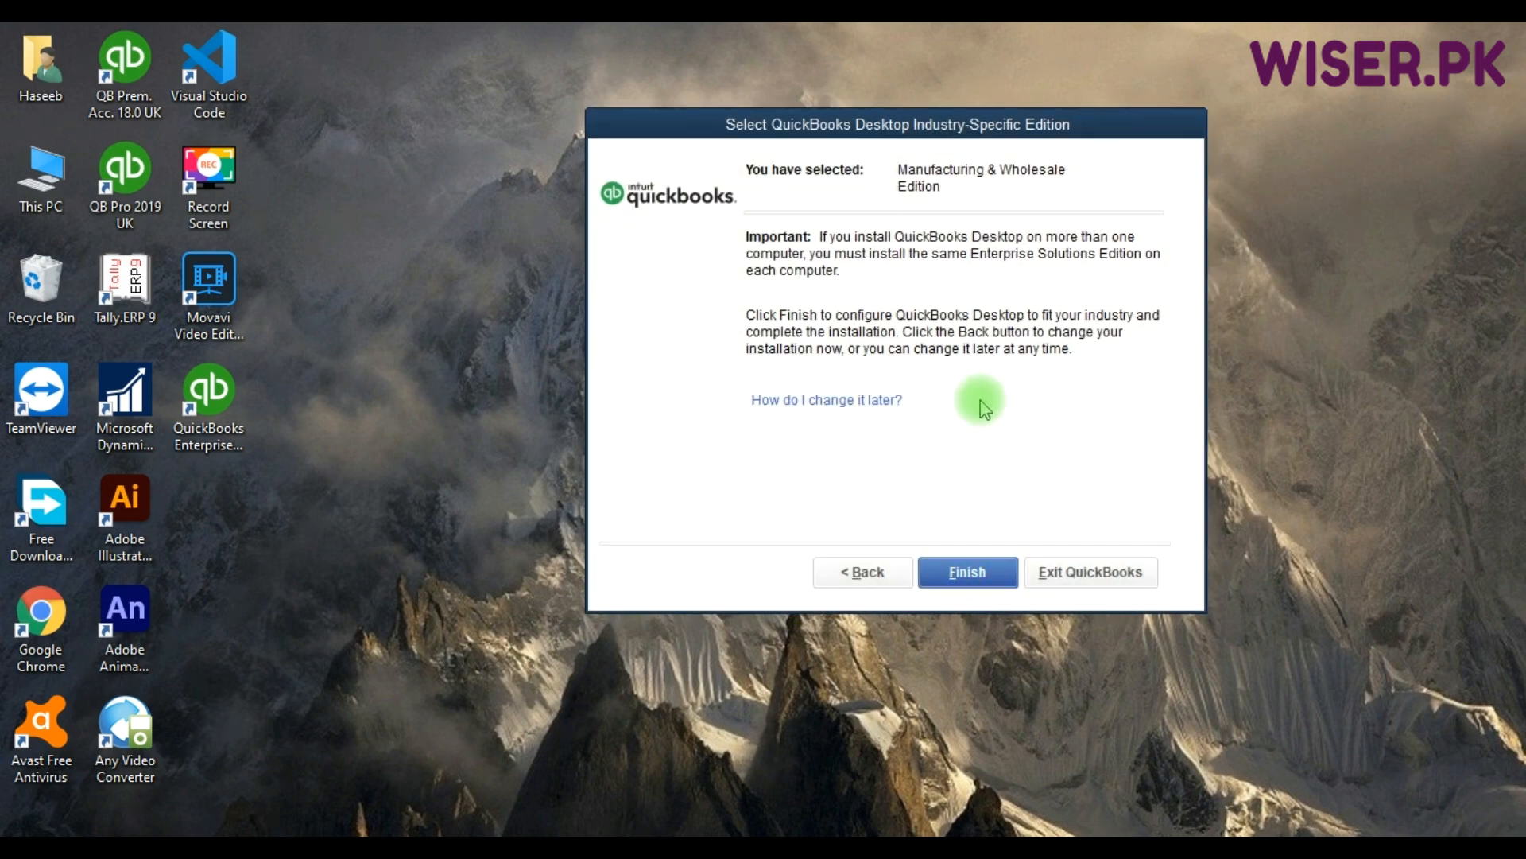
Finish the Manufacturing & Wholesale edition selection and let QuickBooks reconfigure.
left_click(977, 583)
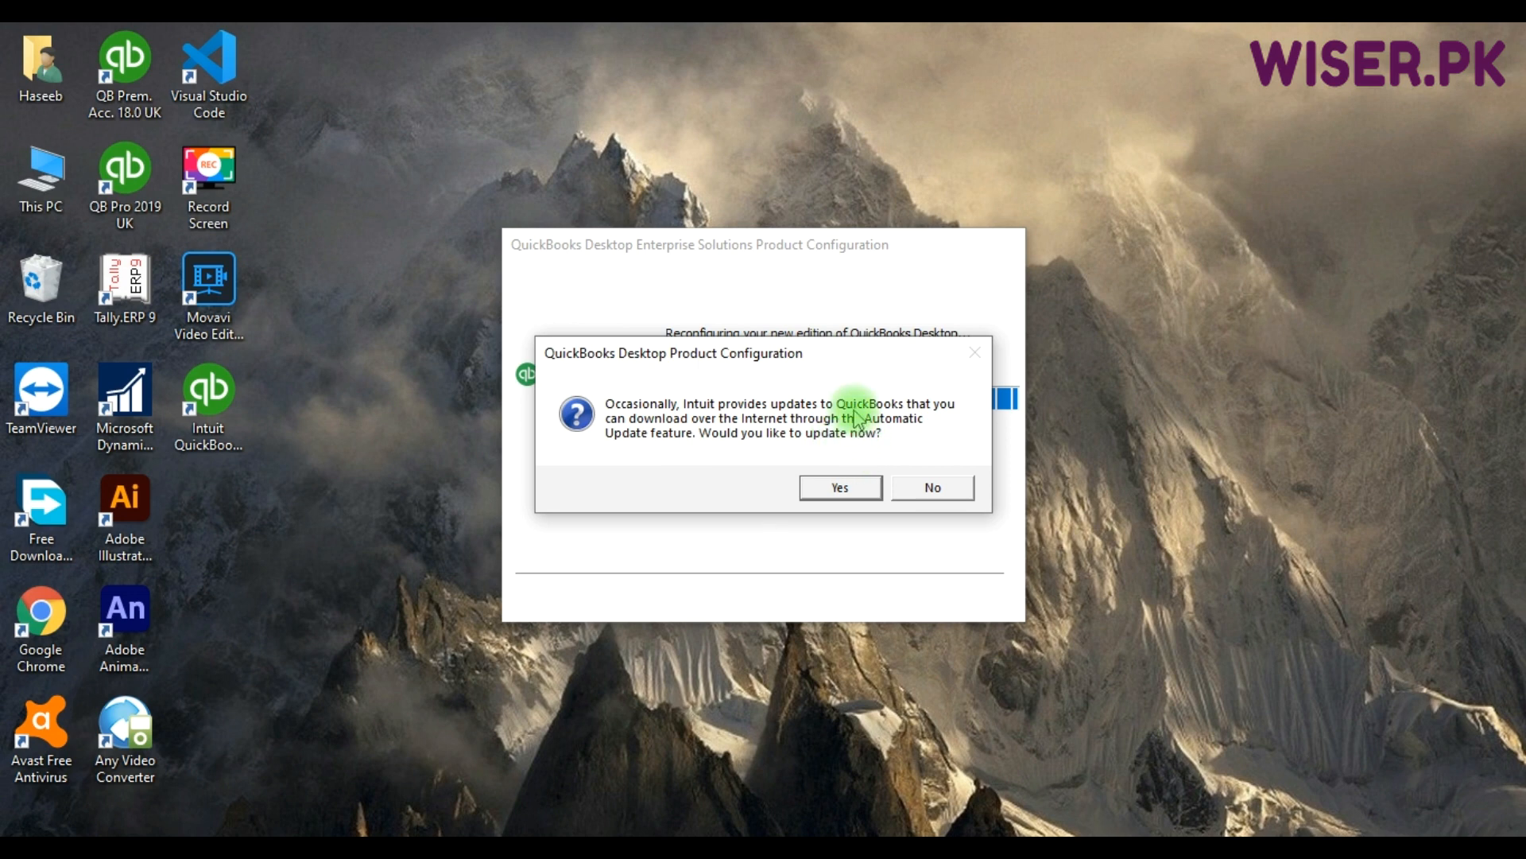
Decline automatic updates so the 30-day trial window appears.
left_click(936, 490)
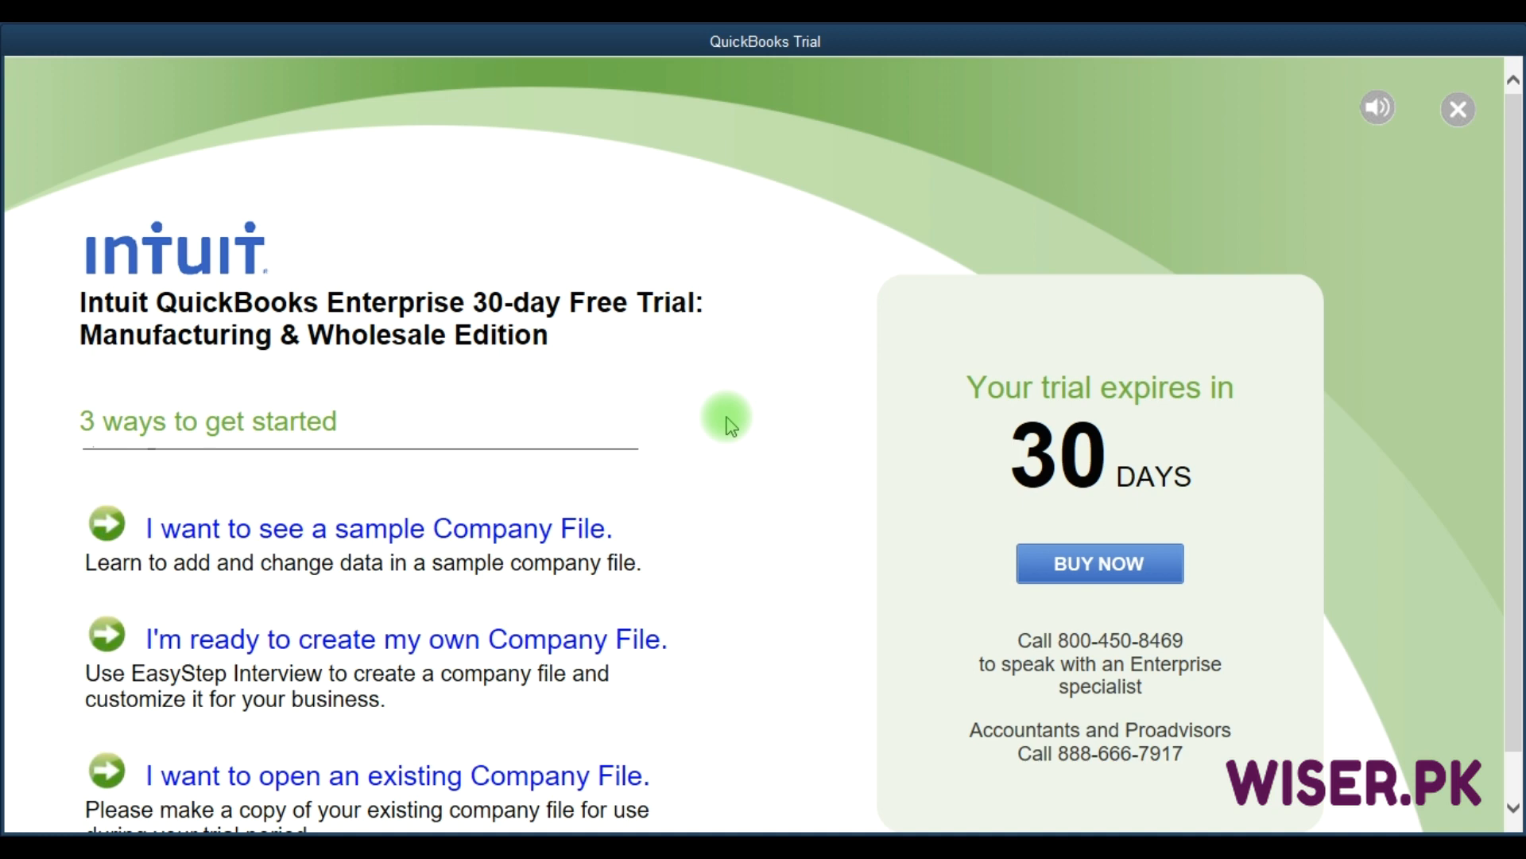
Mute the trial welcome page's sound and scroll down to its company file options.
key("F9")
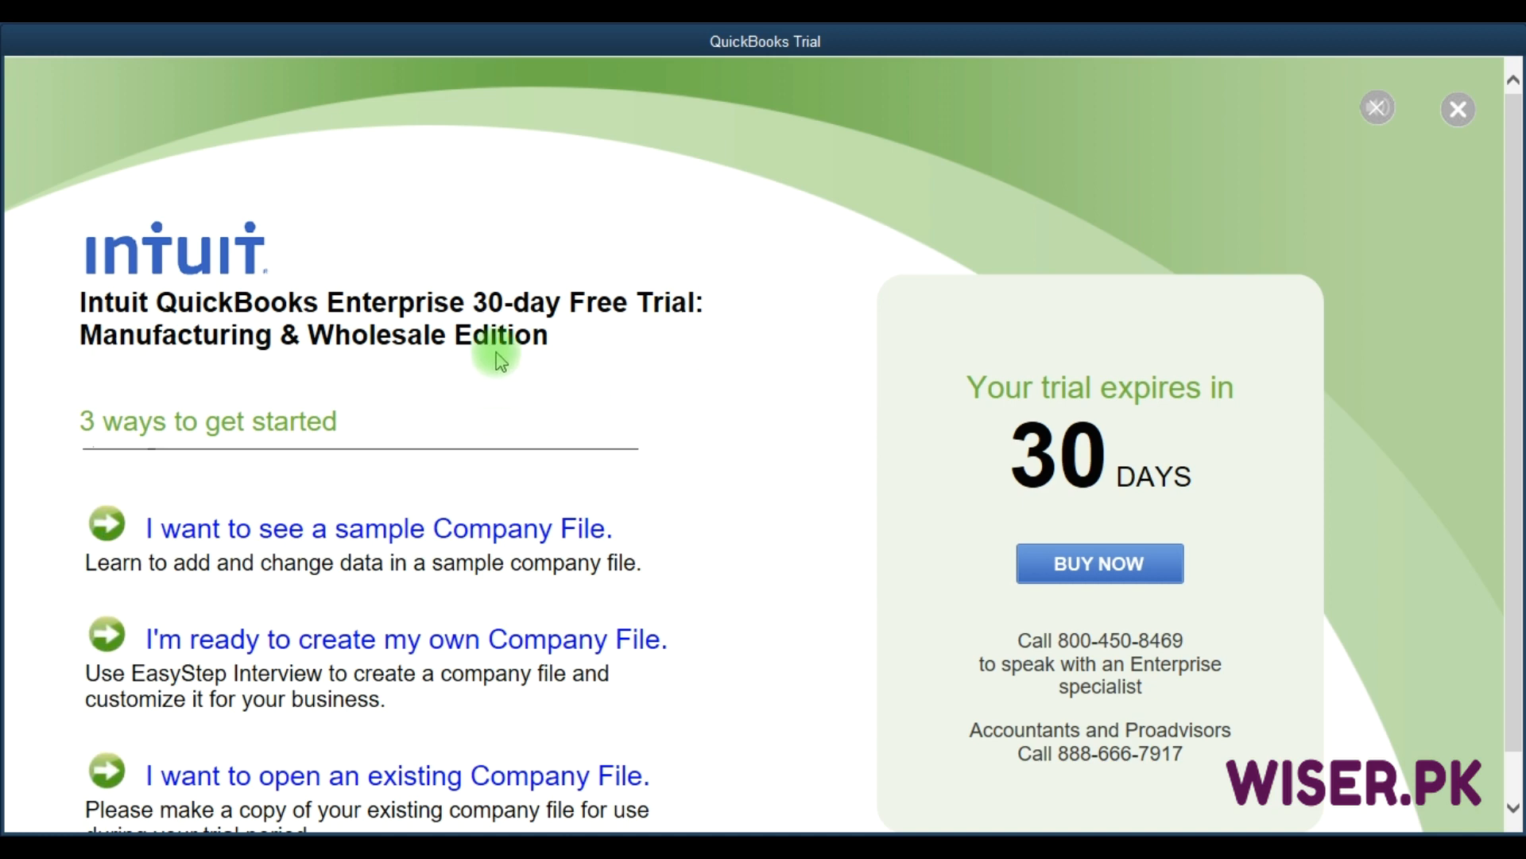
scroll(691, 418, "down", 1)
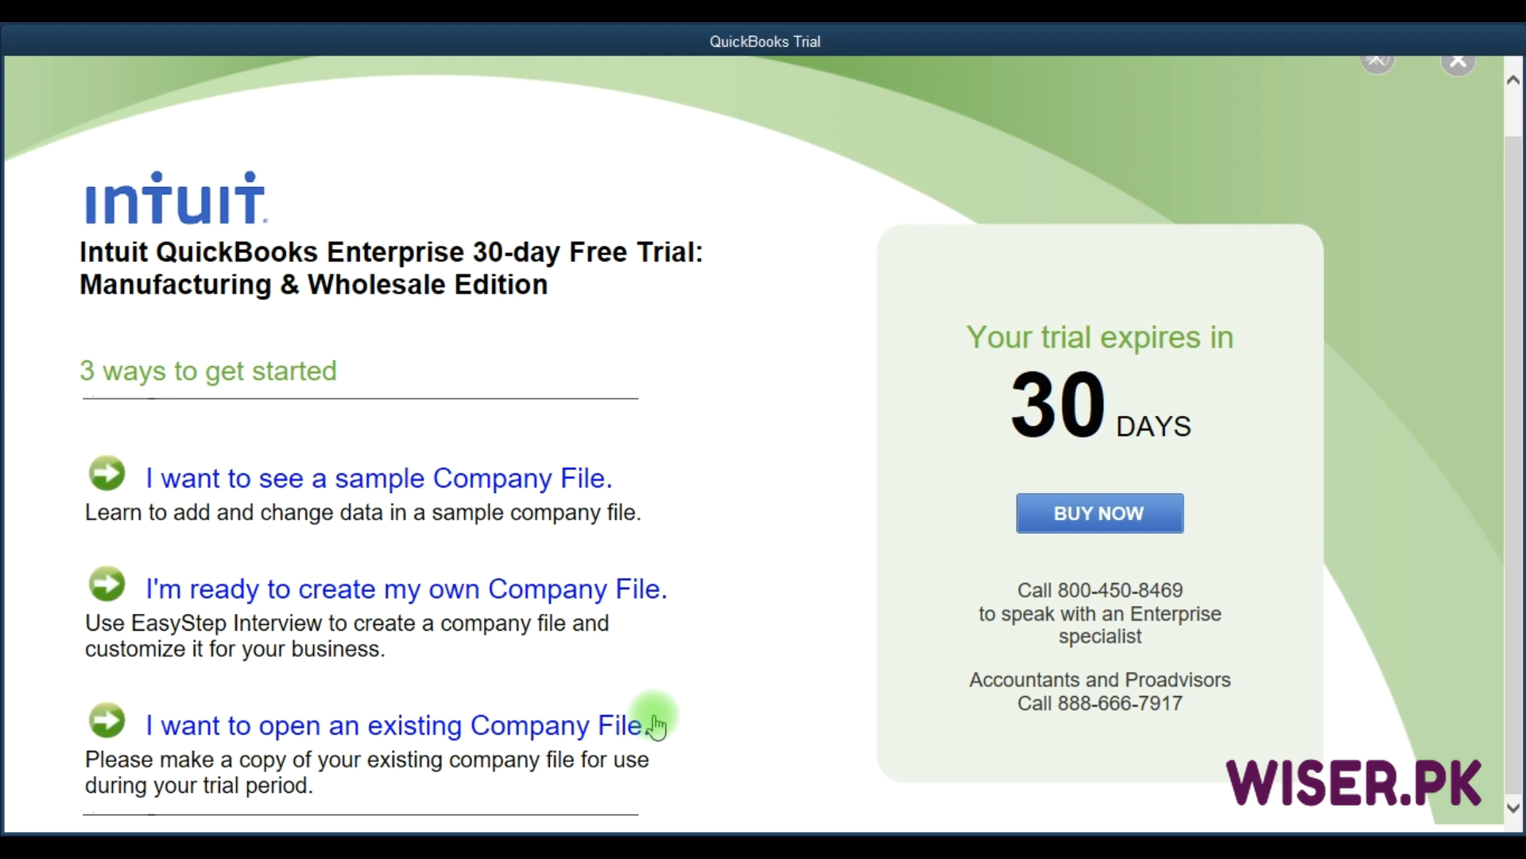
Begin creating your own company file as its admin and start setup.
left_click(424, 592)
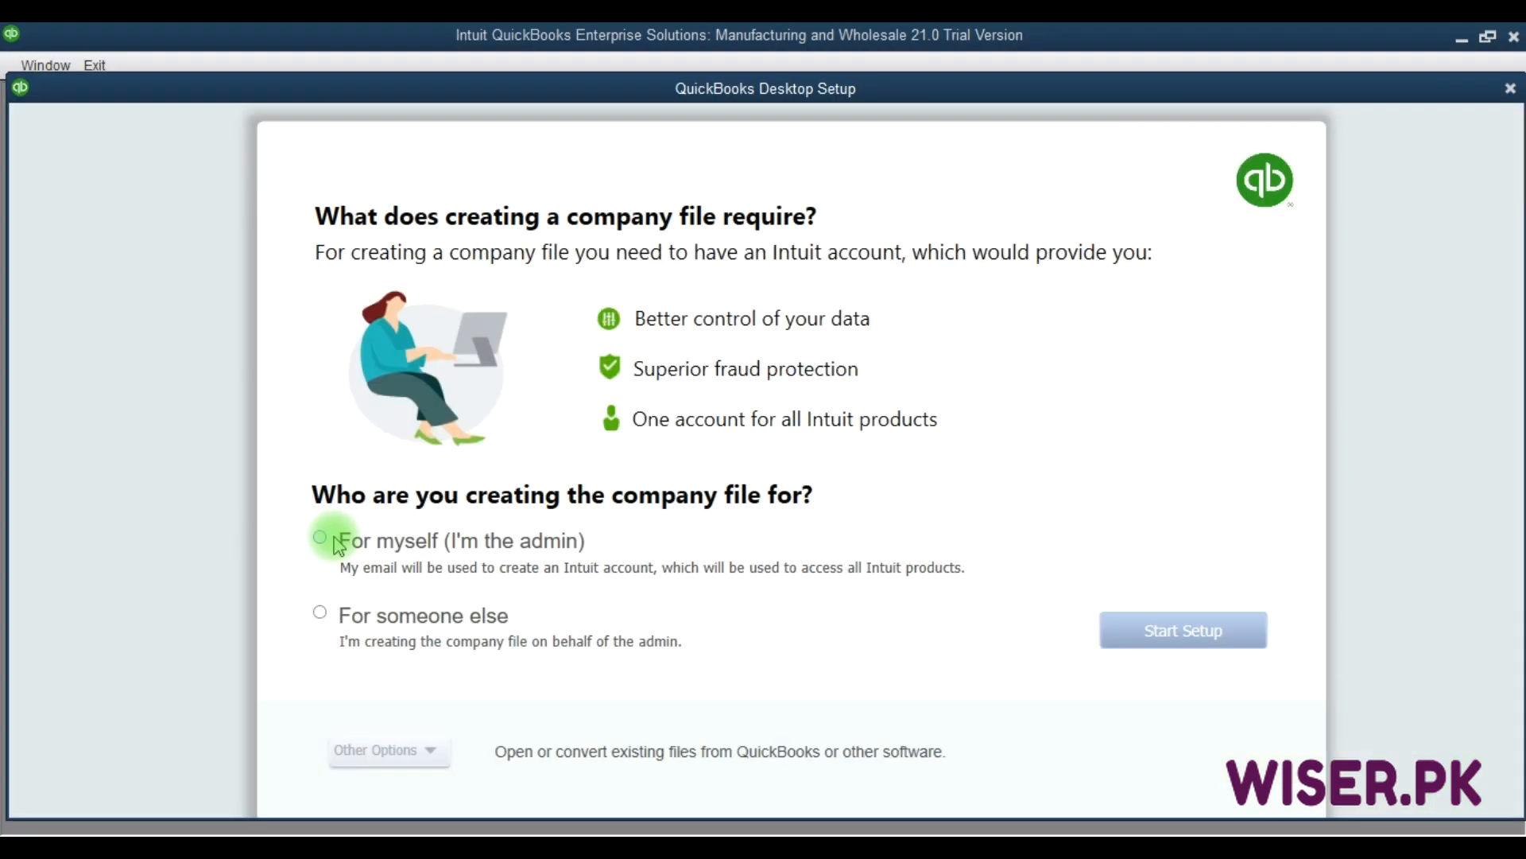
left_click(335, 541)
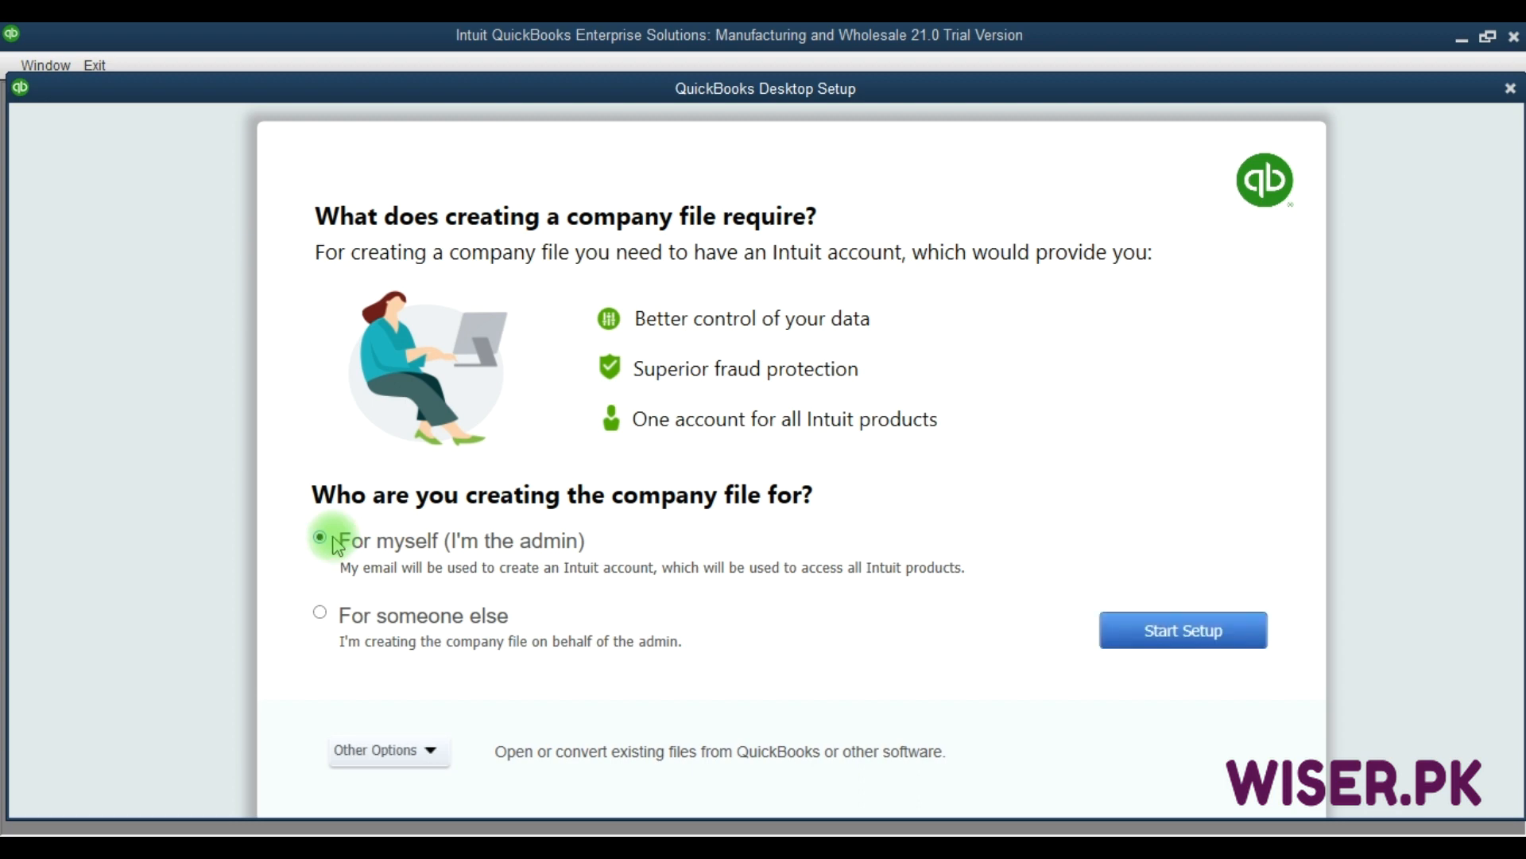
left_click(1179, 639)
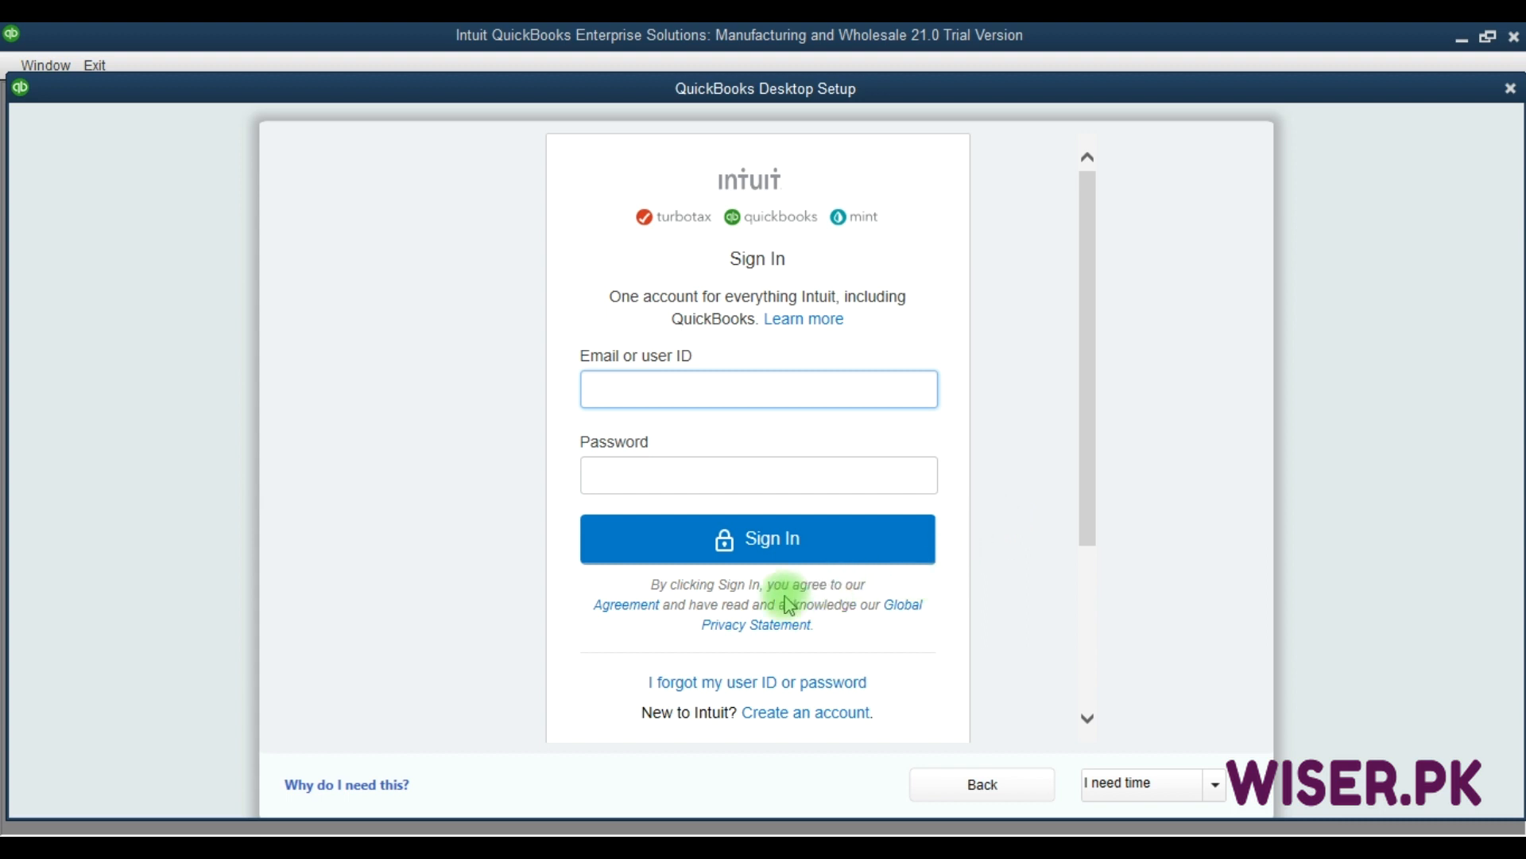
Postpone the Intuit sign-in and acknowledge the 7-day reminder.
left_click(792, 713)
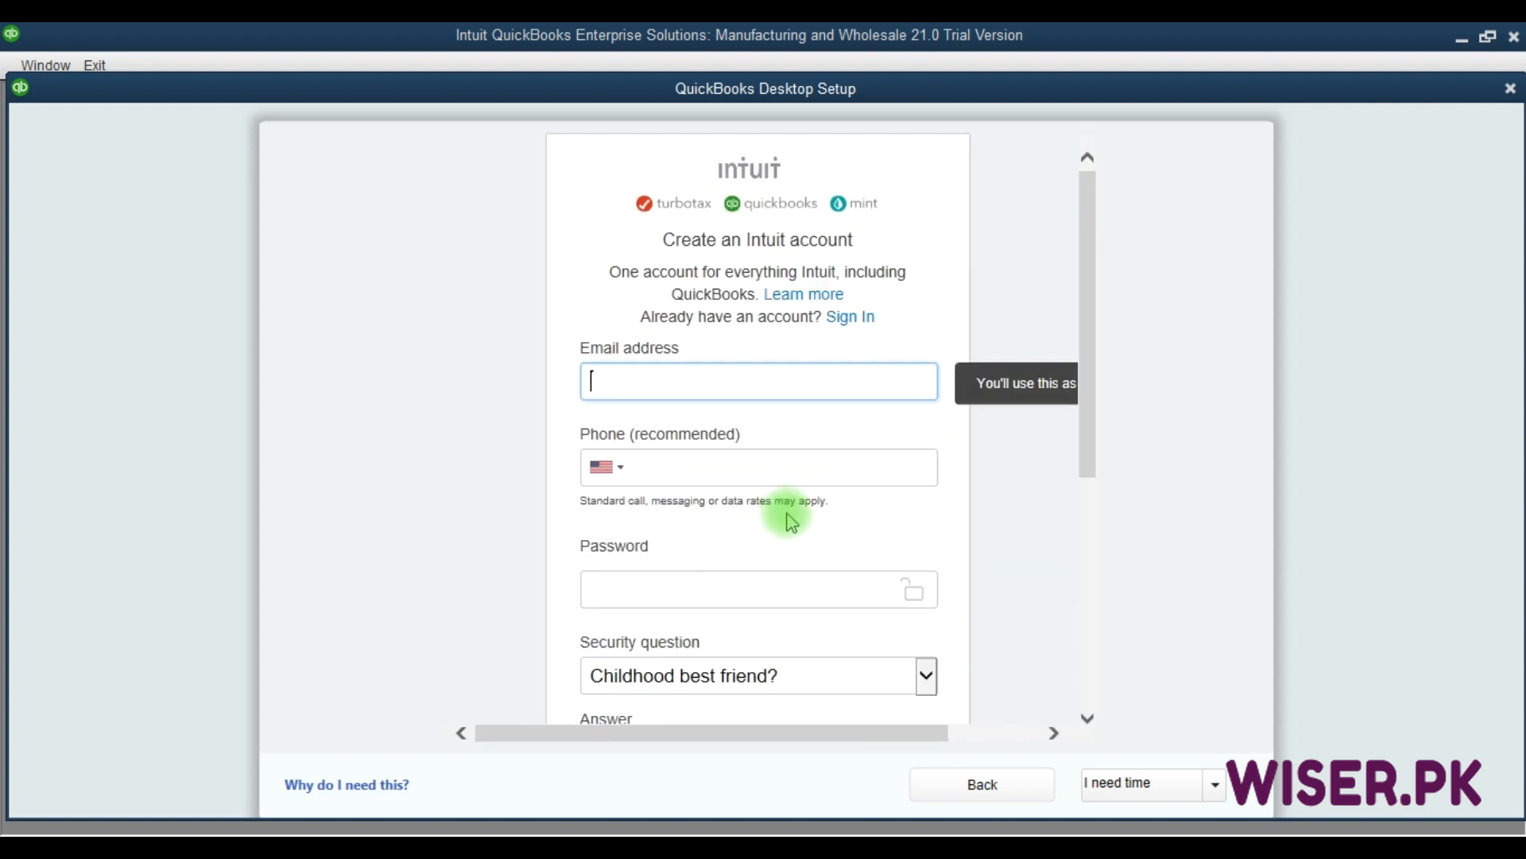
scroll(846, 596, "down", 5)
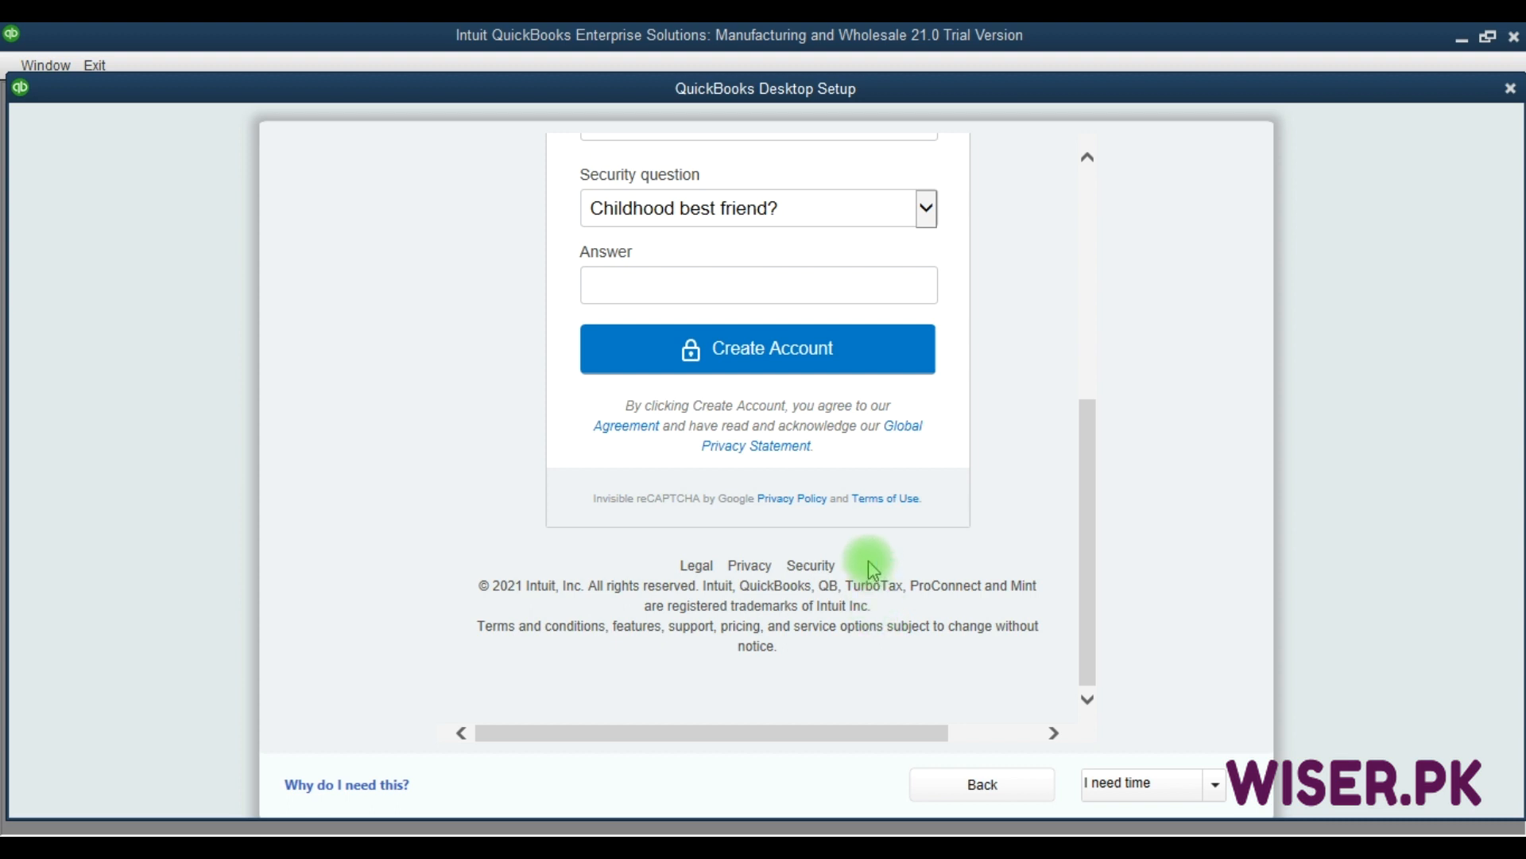
left_click(1216, 786)
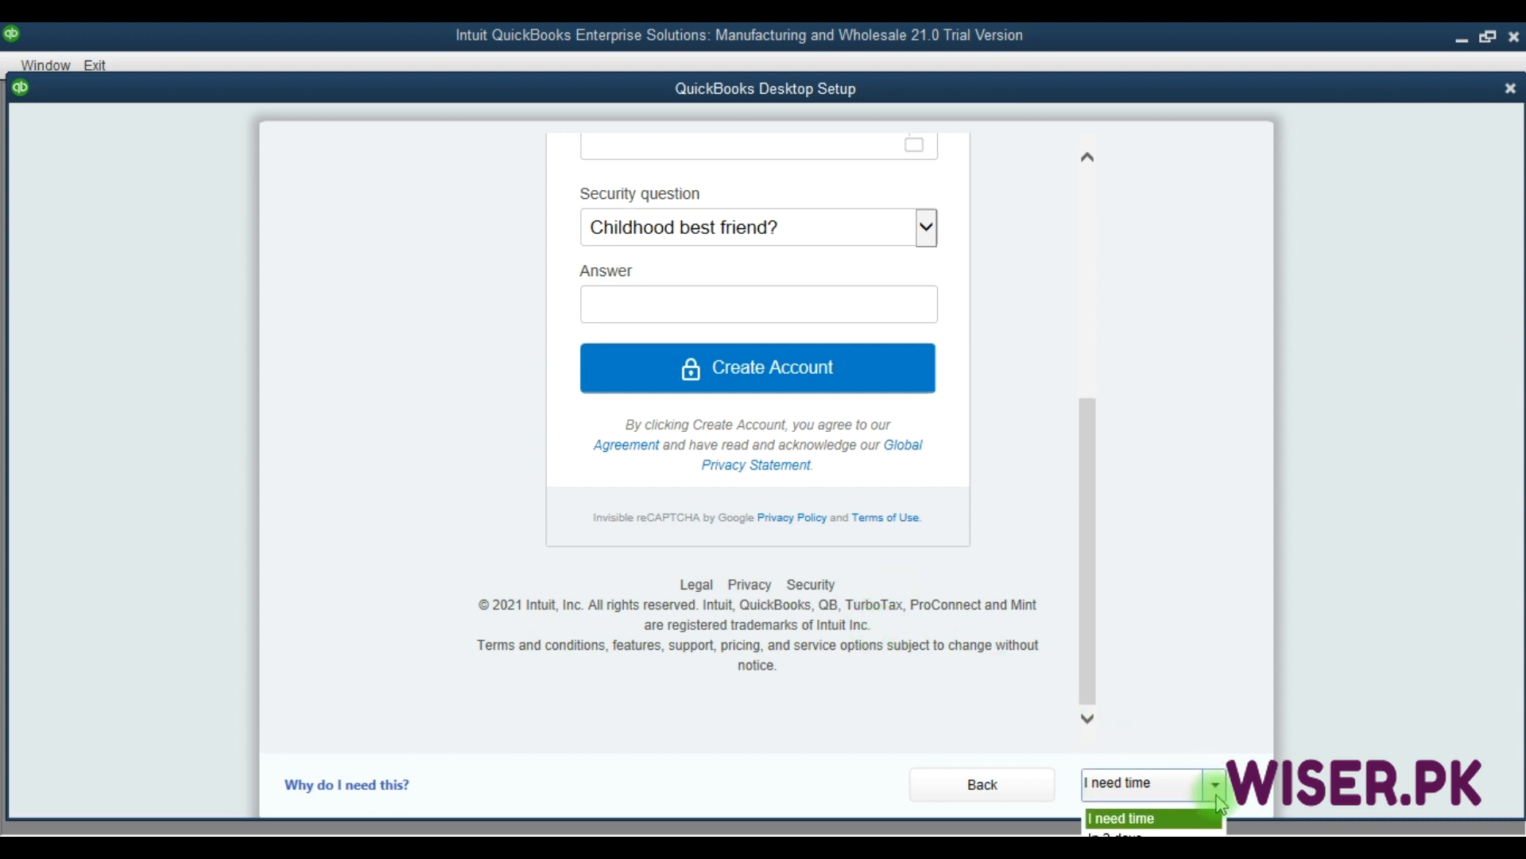
left_click(1157, 843)
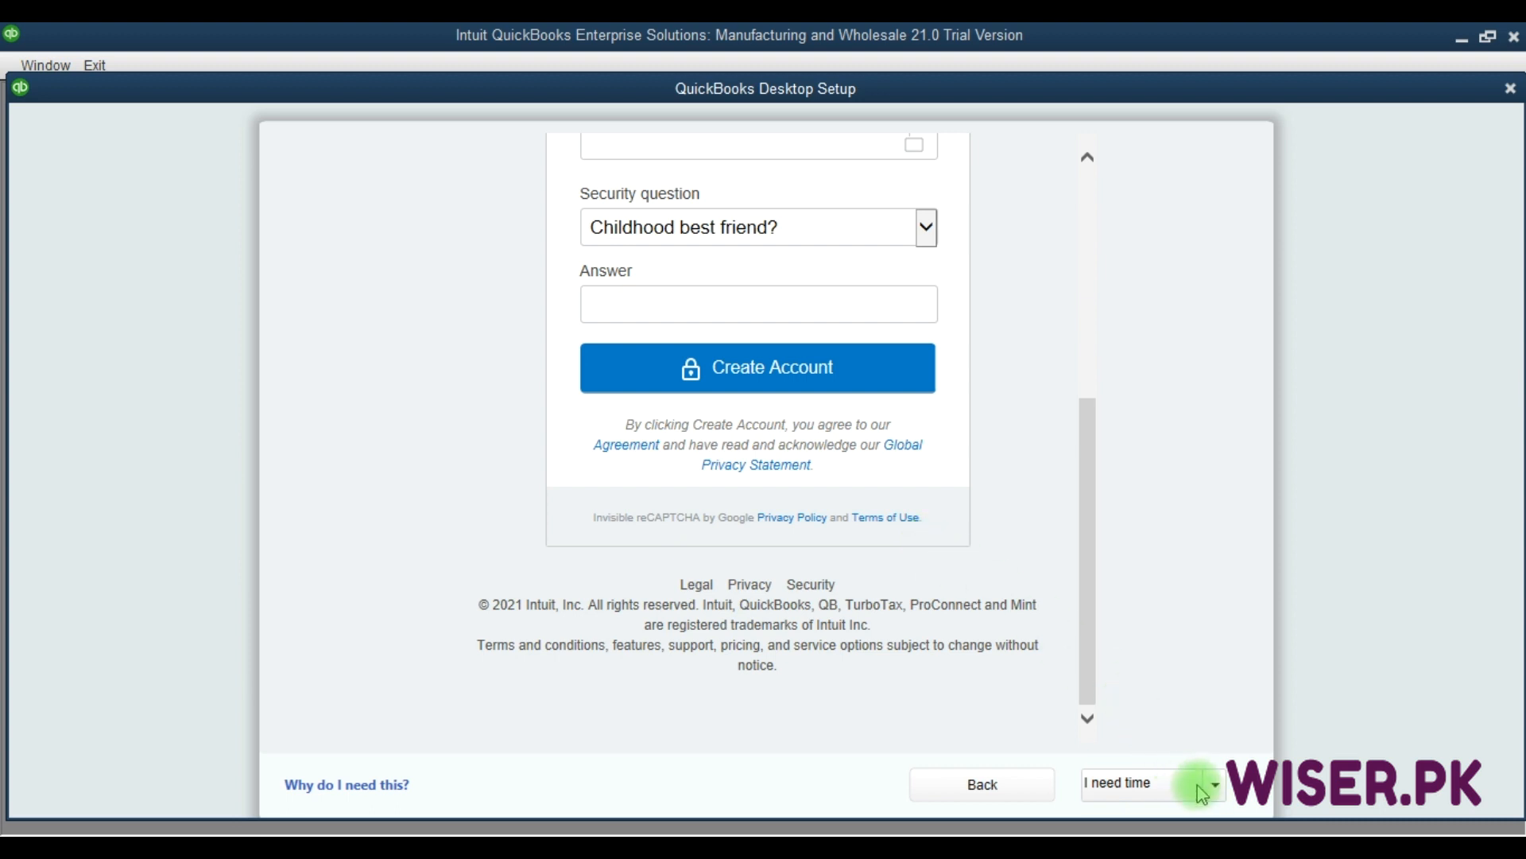
left_click(1215, 785)
left_click(1142, 817)
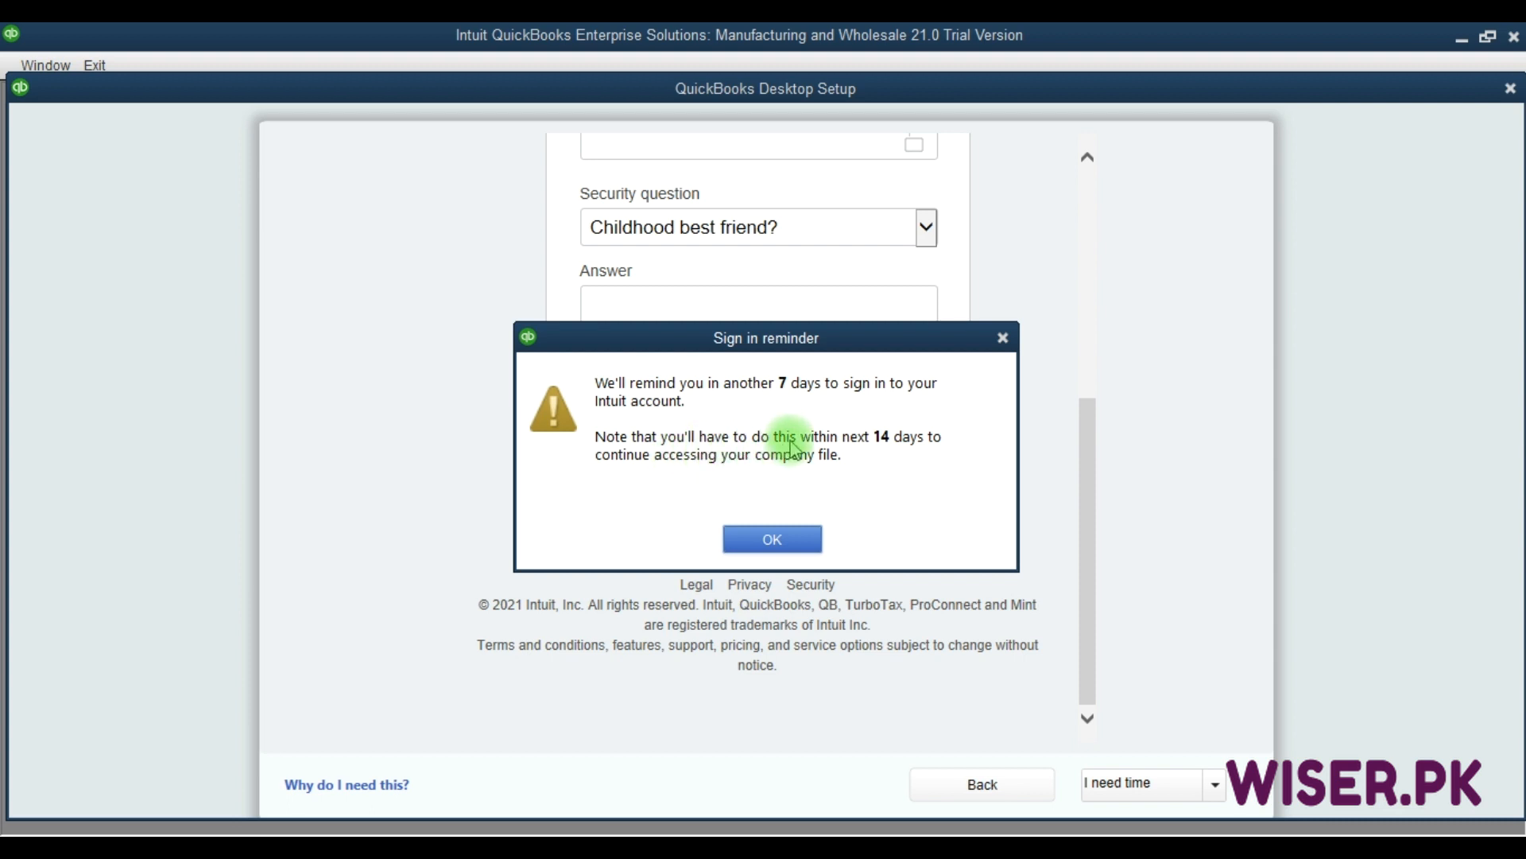
left_click(783, 543)
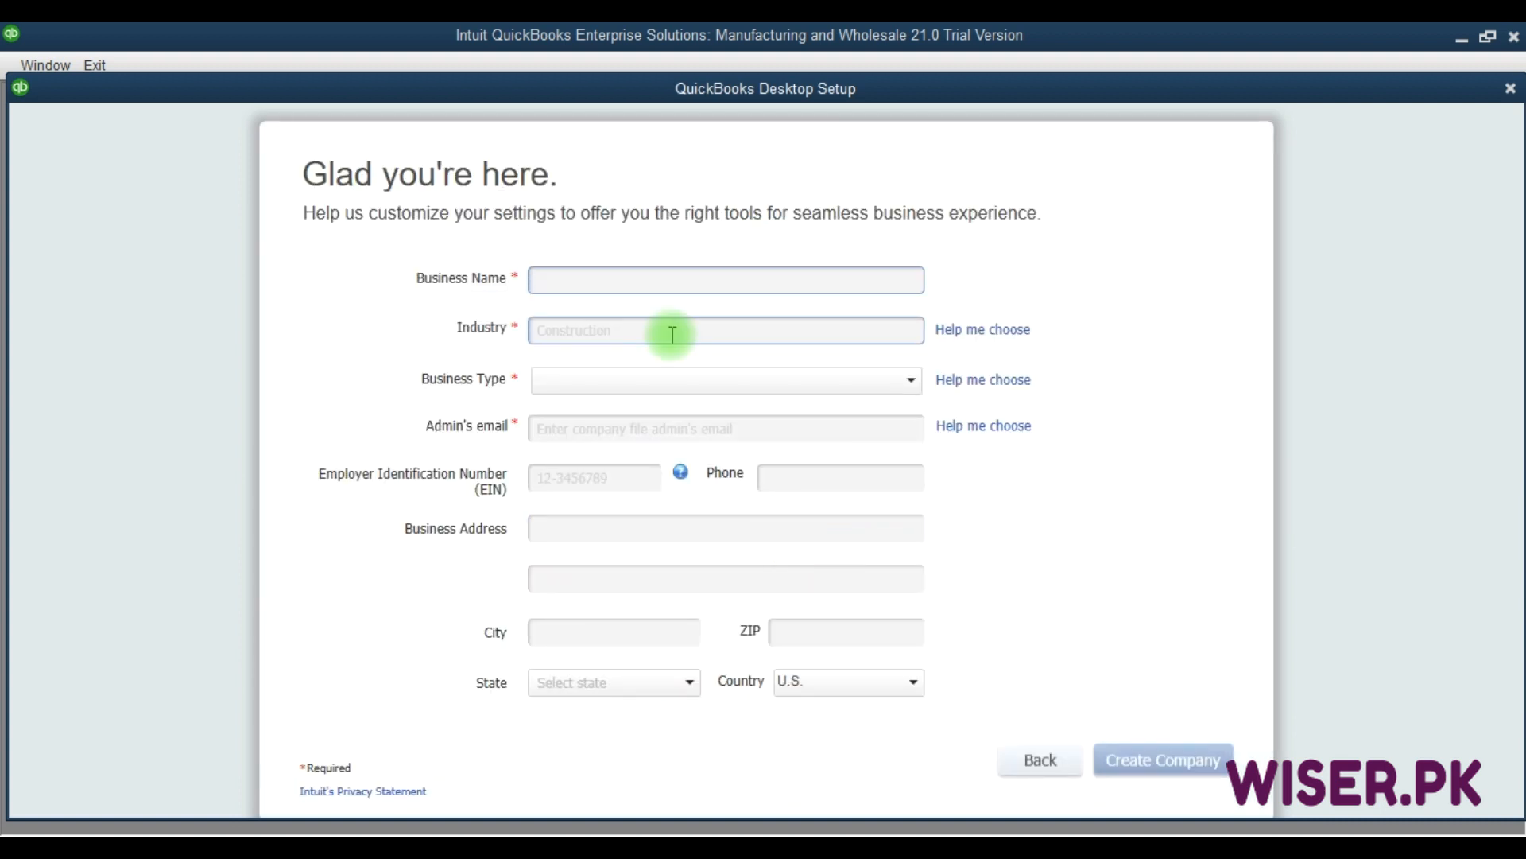
Enter 'Wiser Tech Pvt Ltd' as the business name.
type("Wiser Tech Pvt Ltd")
Set the industry to Manufacturing and business type to Multi-Member LLC (Form-1065).
left_click(671, 334)
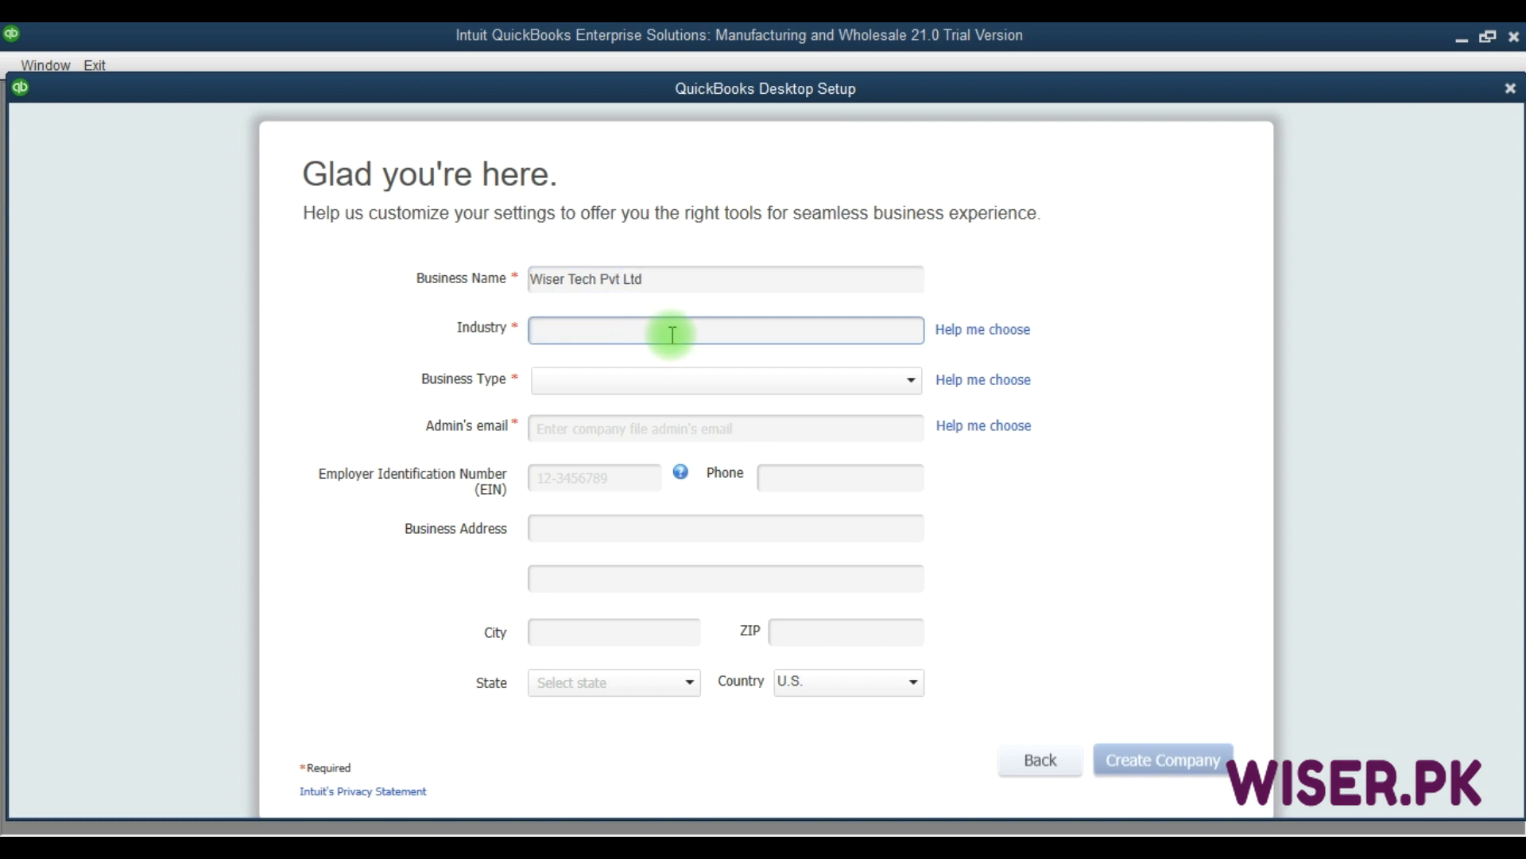
type("Who")
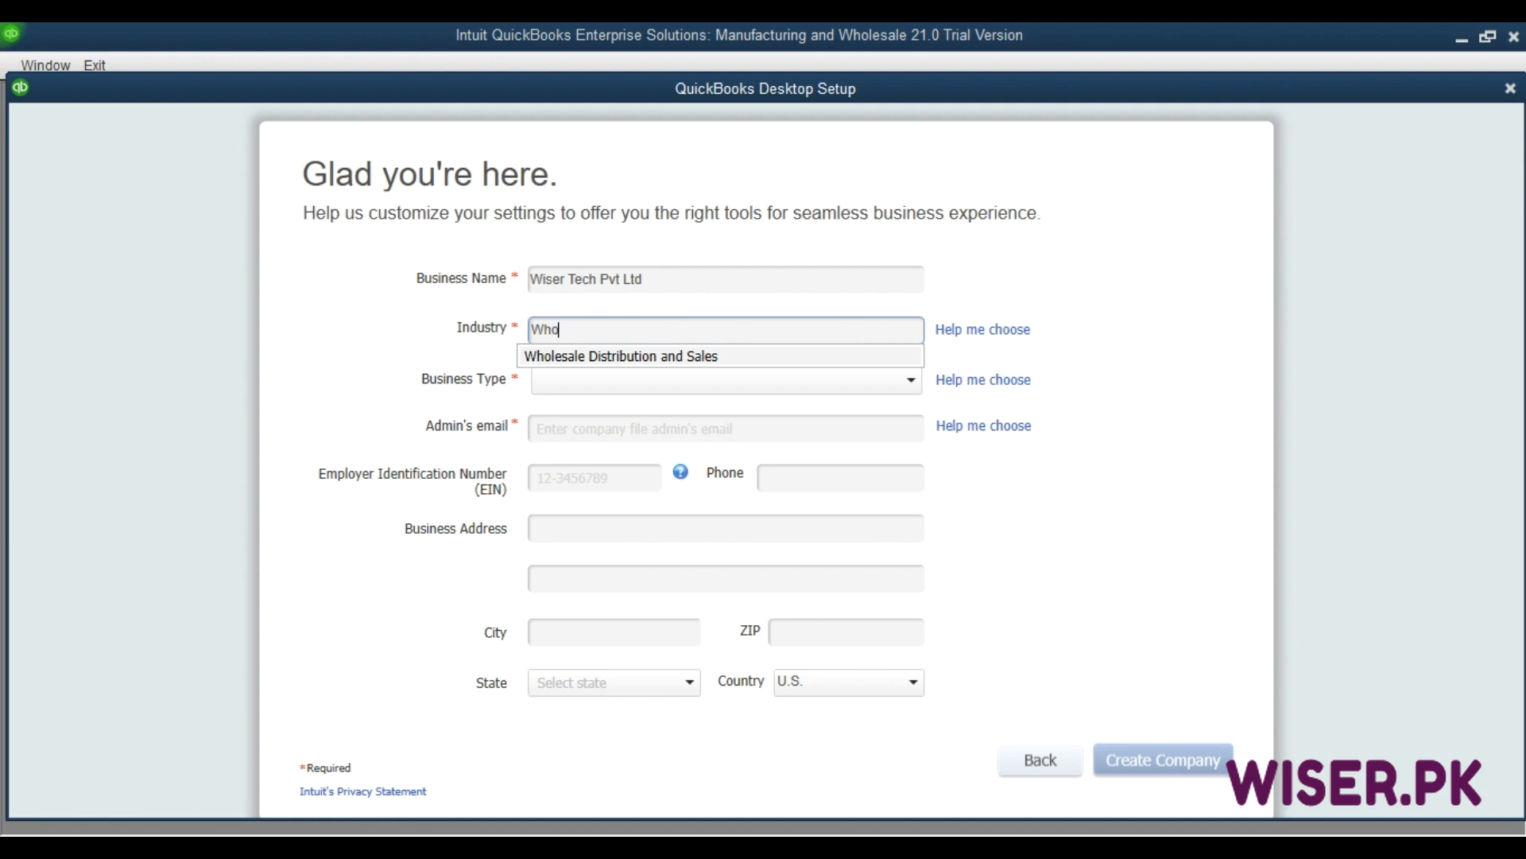
key("BackSpace")
key("BackSpace")
key("BackSpace")
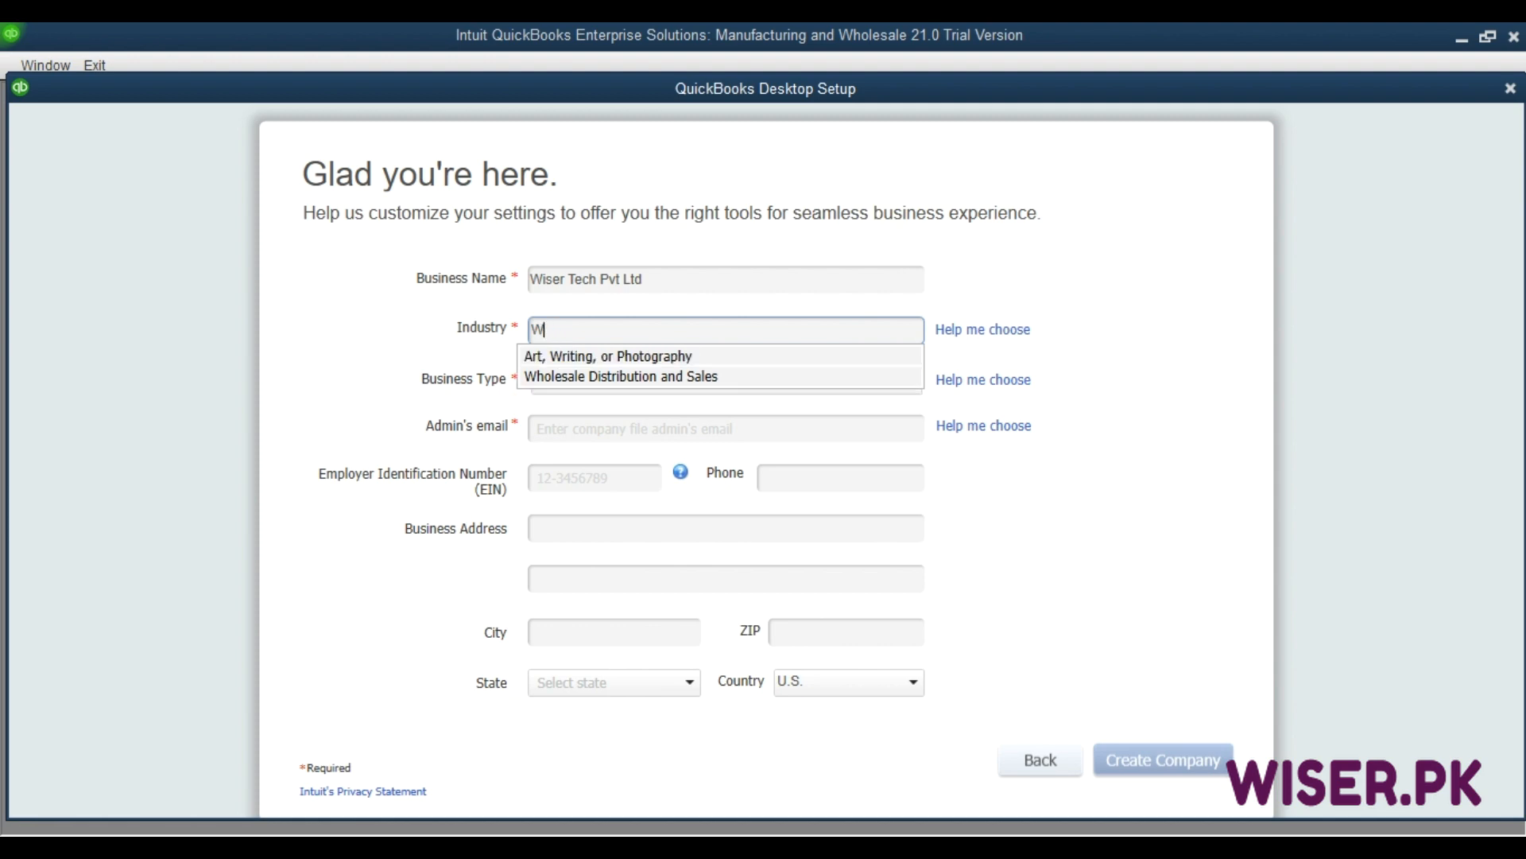
type("manu")
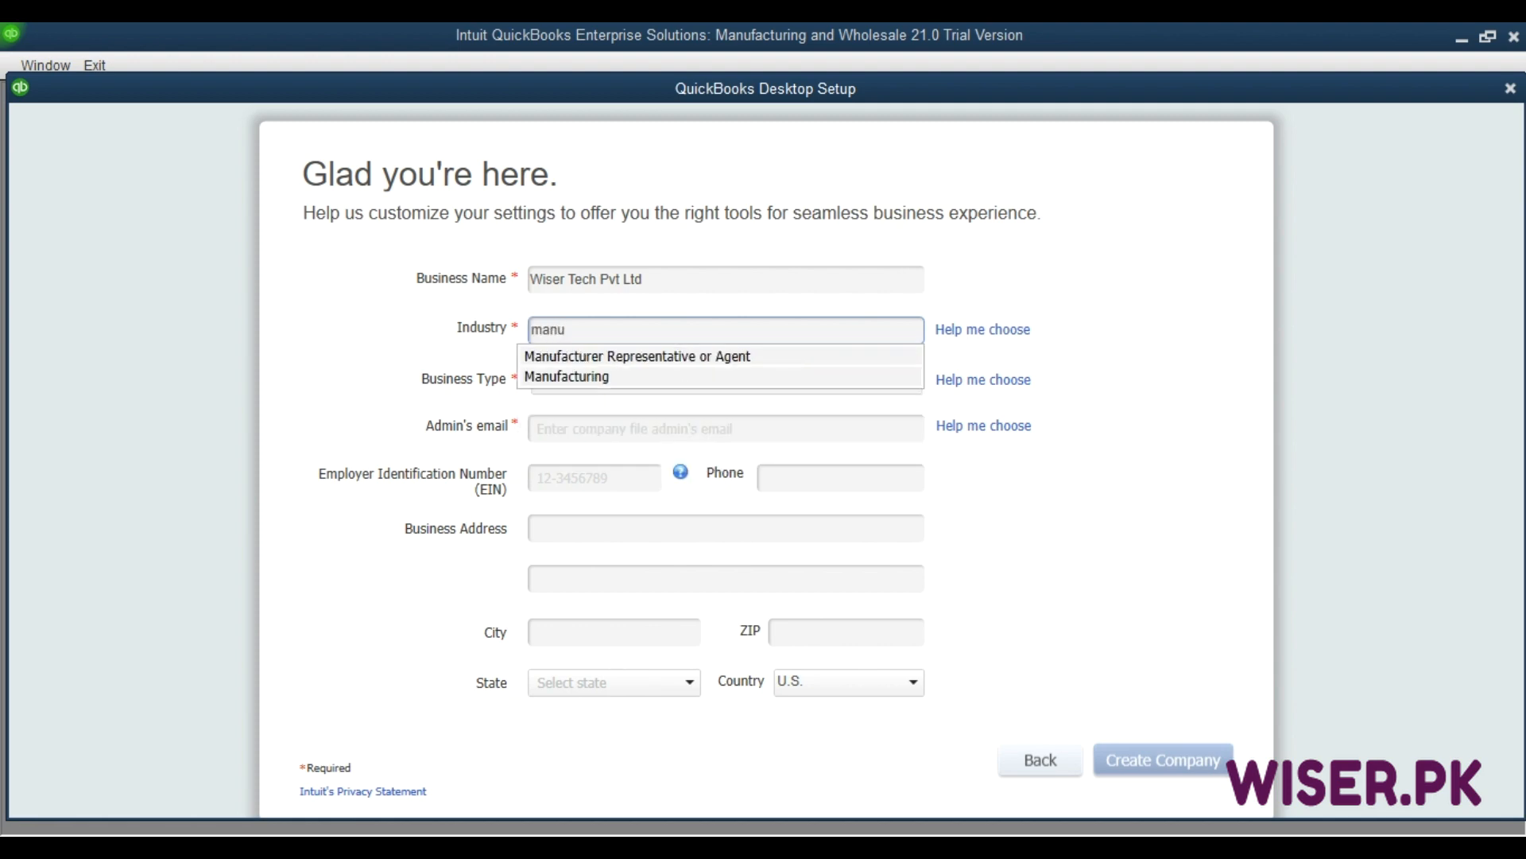
key("Down")
key("Down")
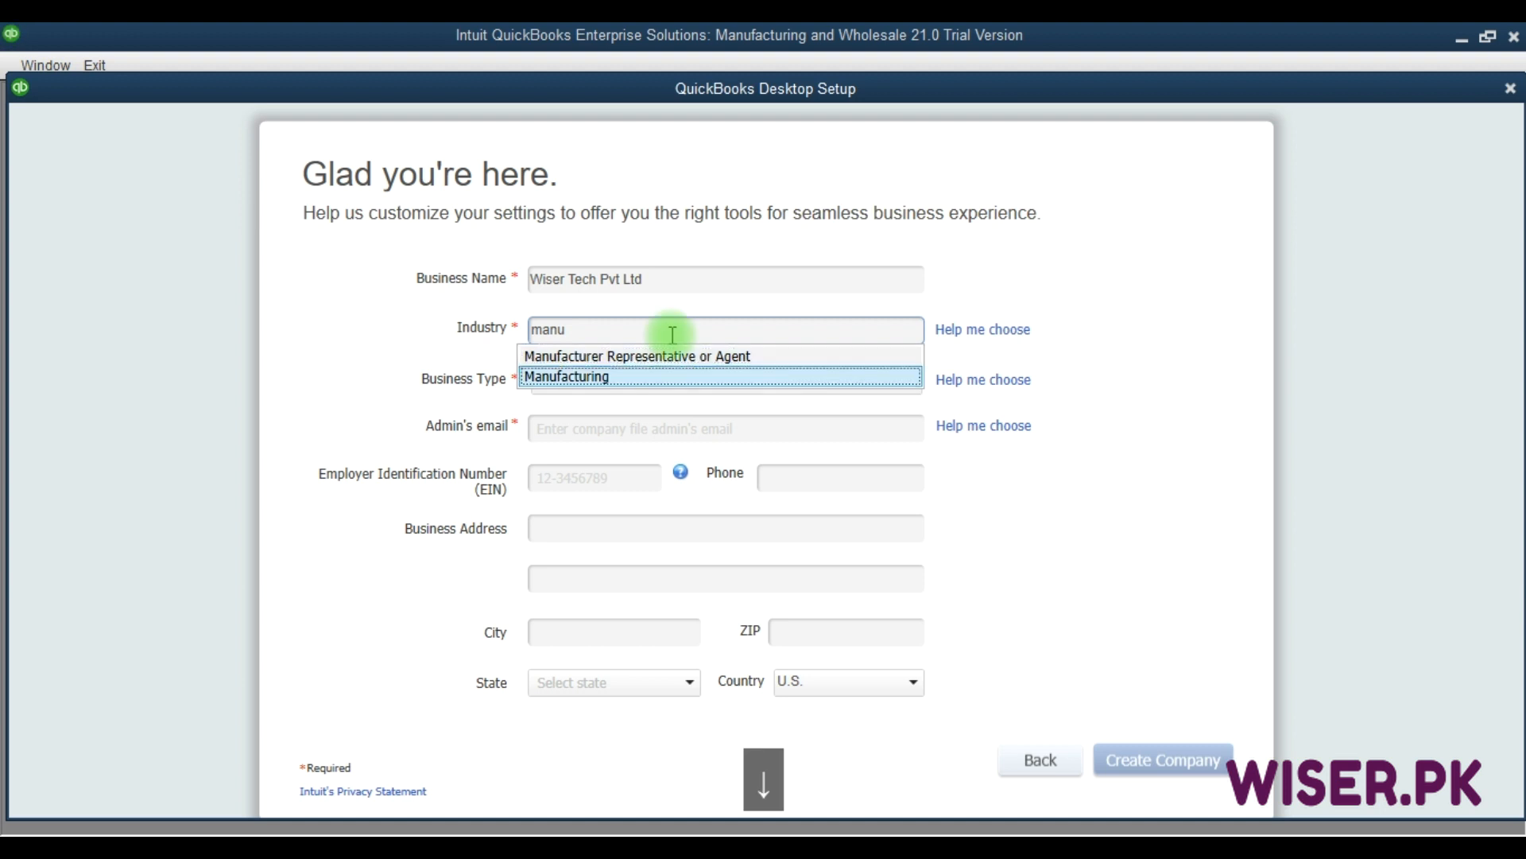
left_click(598, 377)
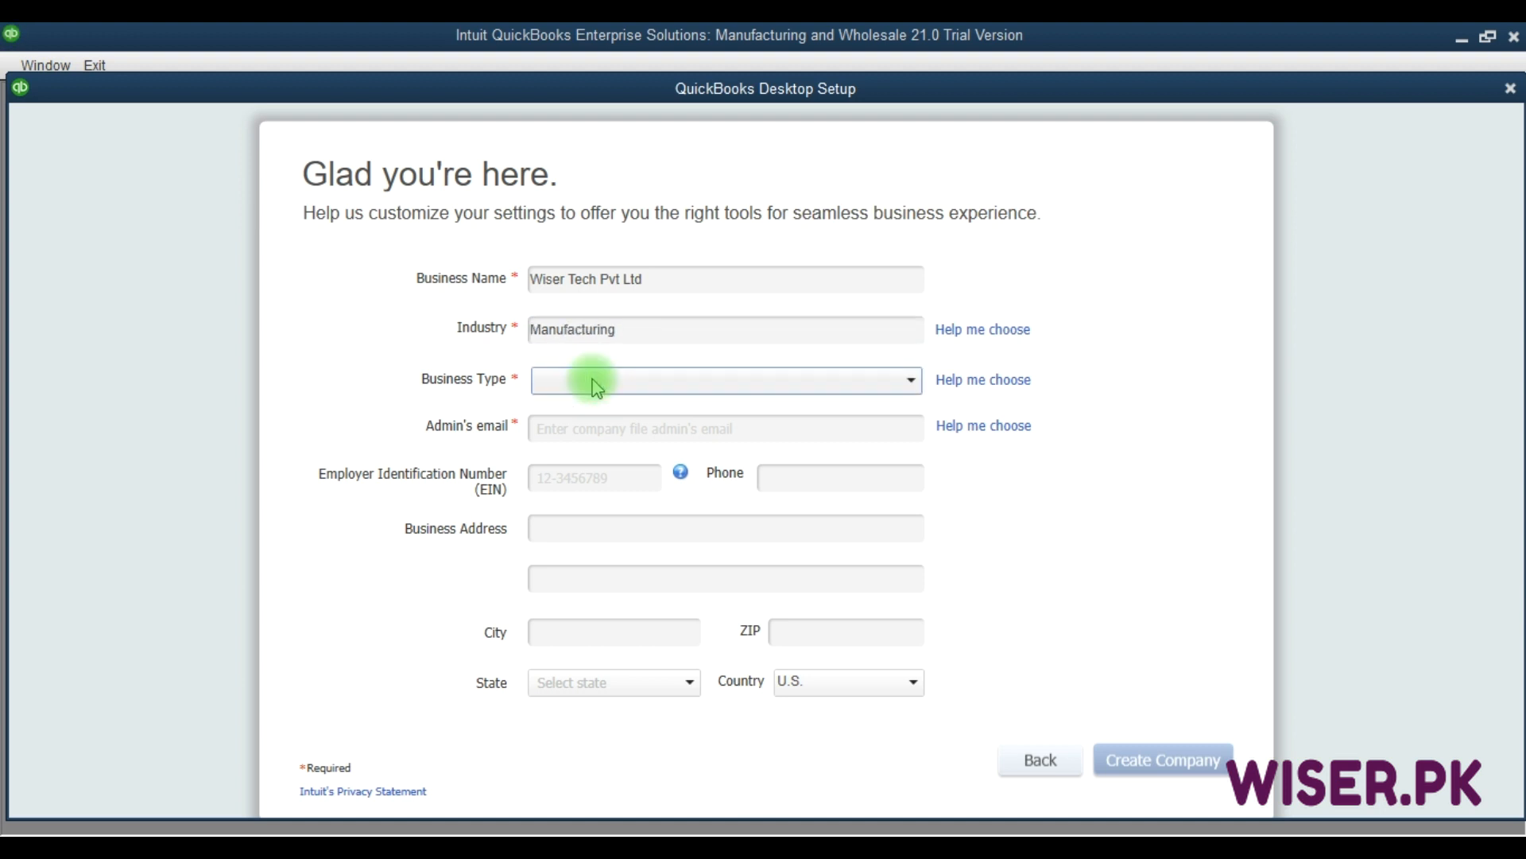
left_click(593, 380)
left_click(669, 379)
left_click(669, 380)
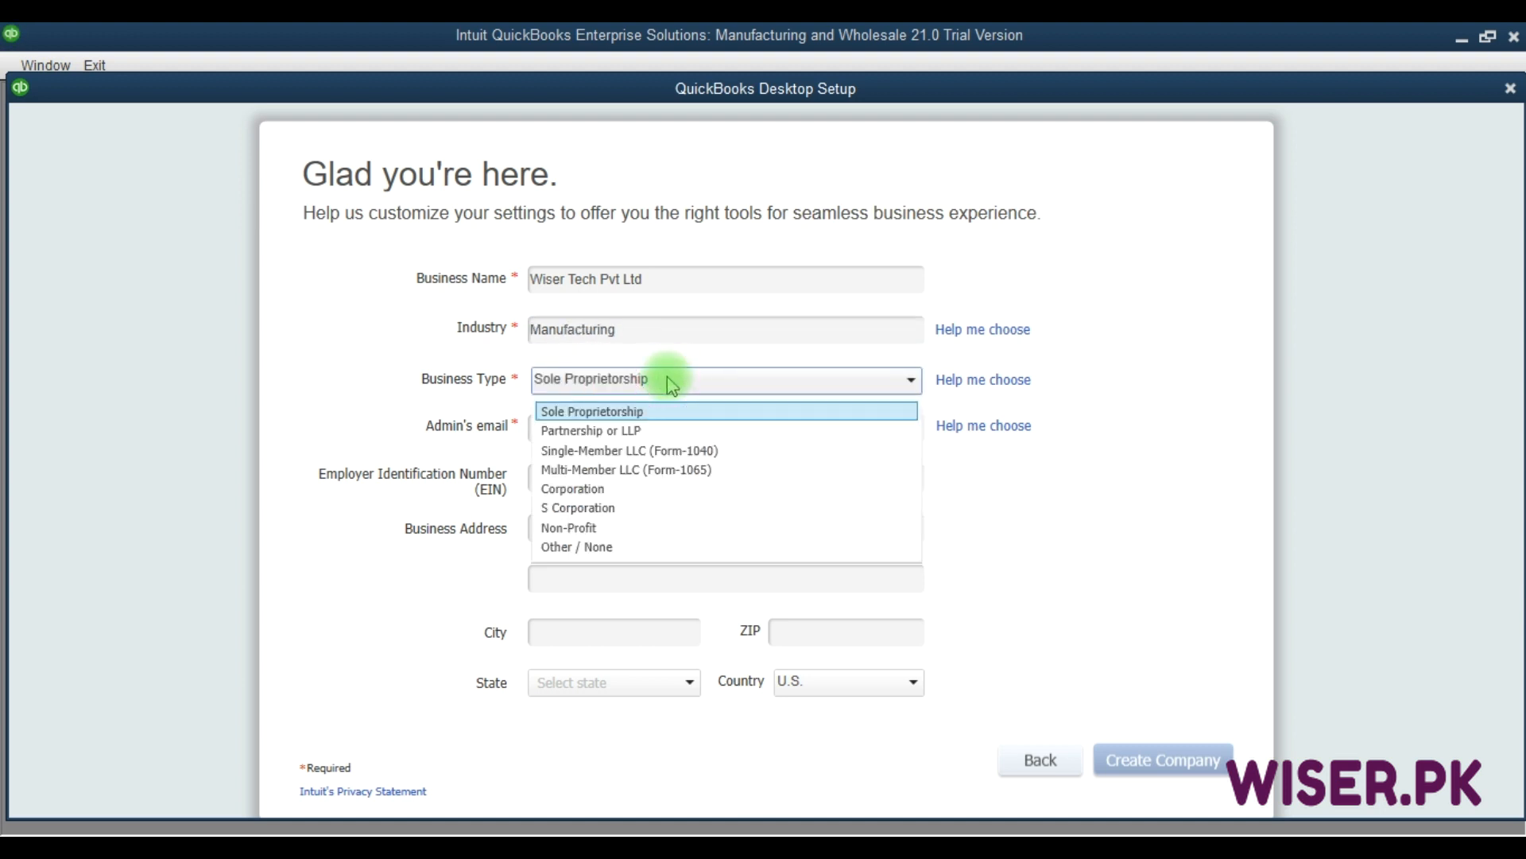
left_click(672, 471)
Enter the admin's email address and the company's phone number.
left_click(582, 423)
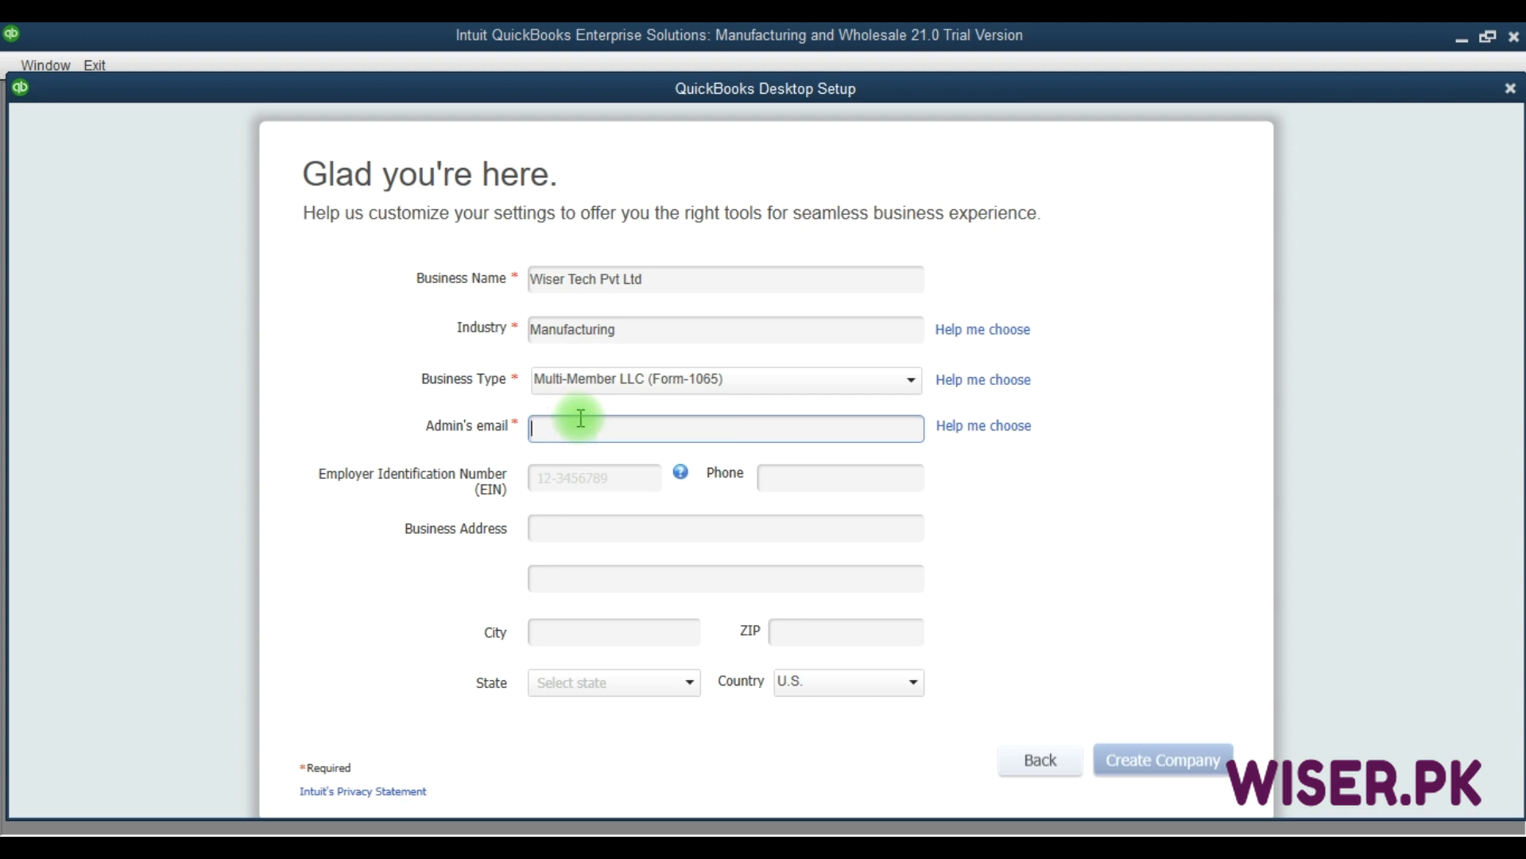
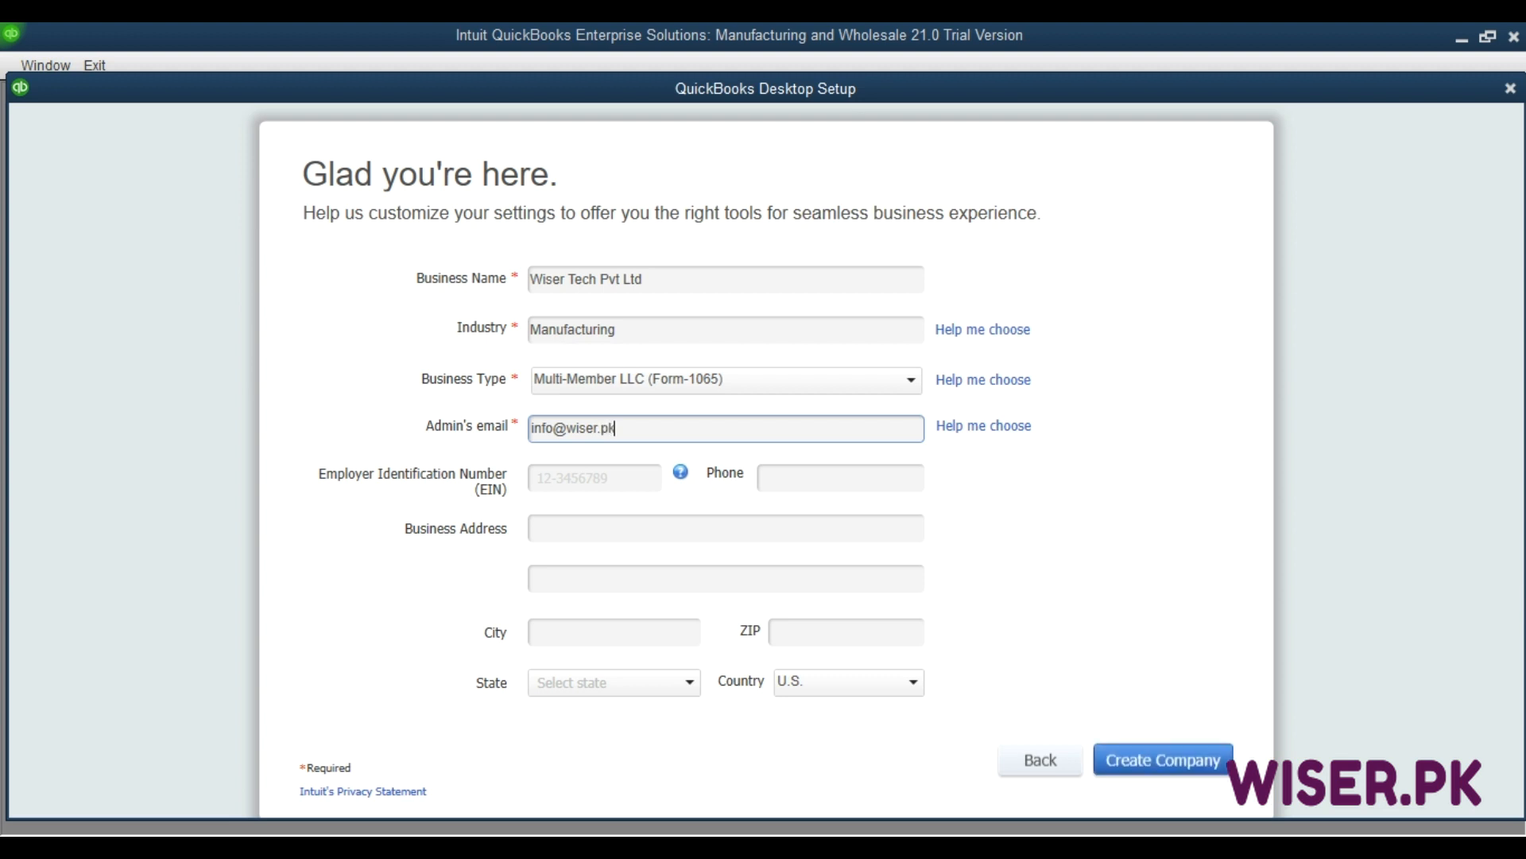
key("Tab")
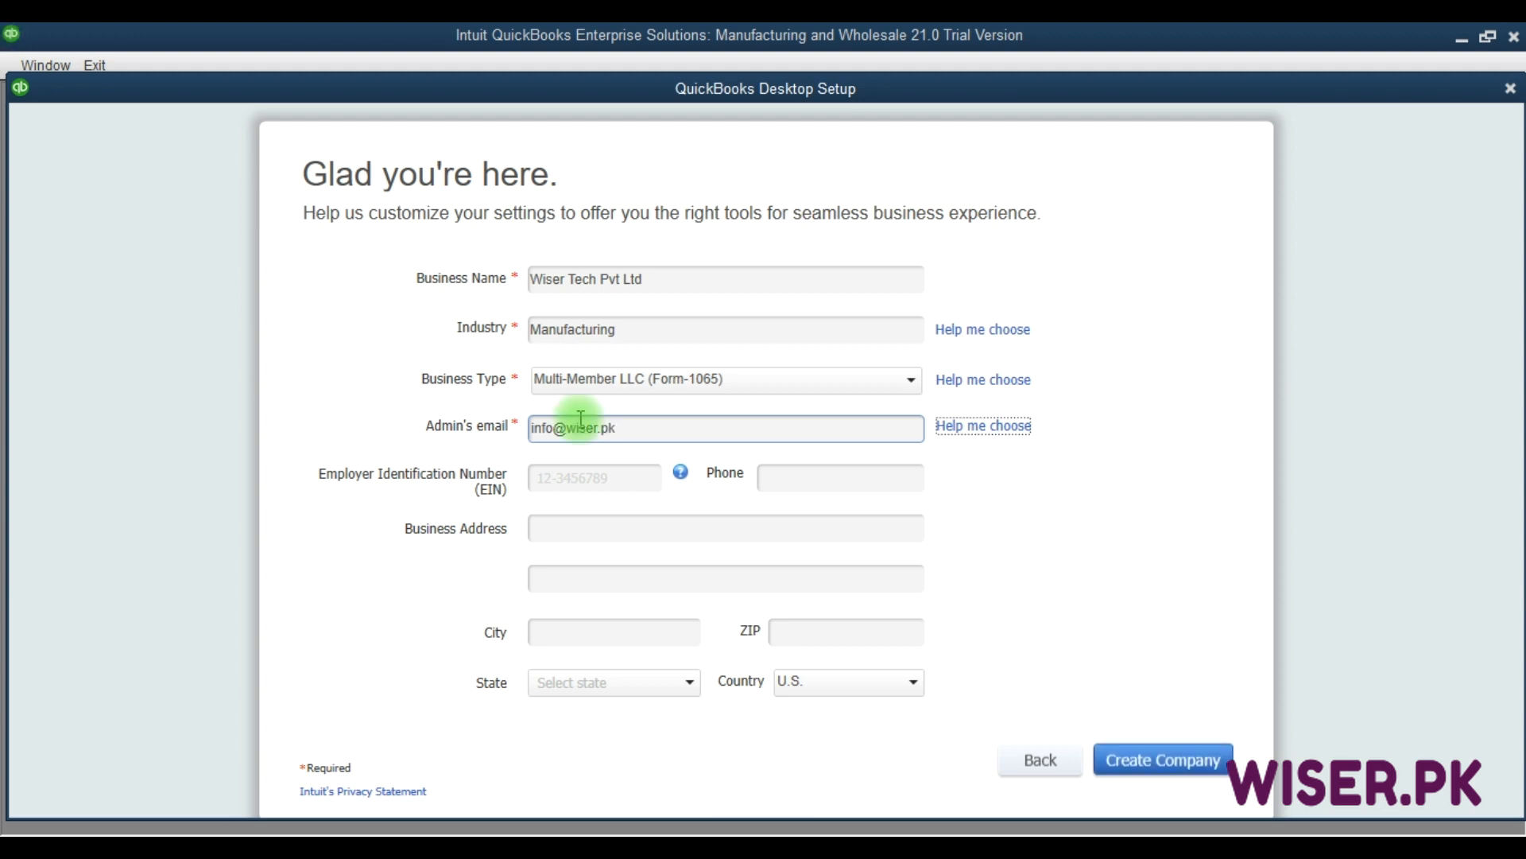
left_click(797, 479)
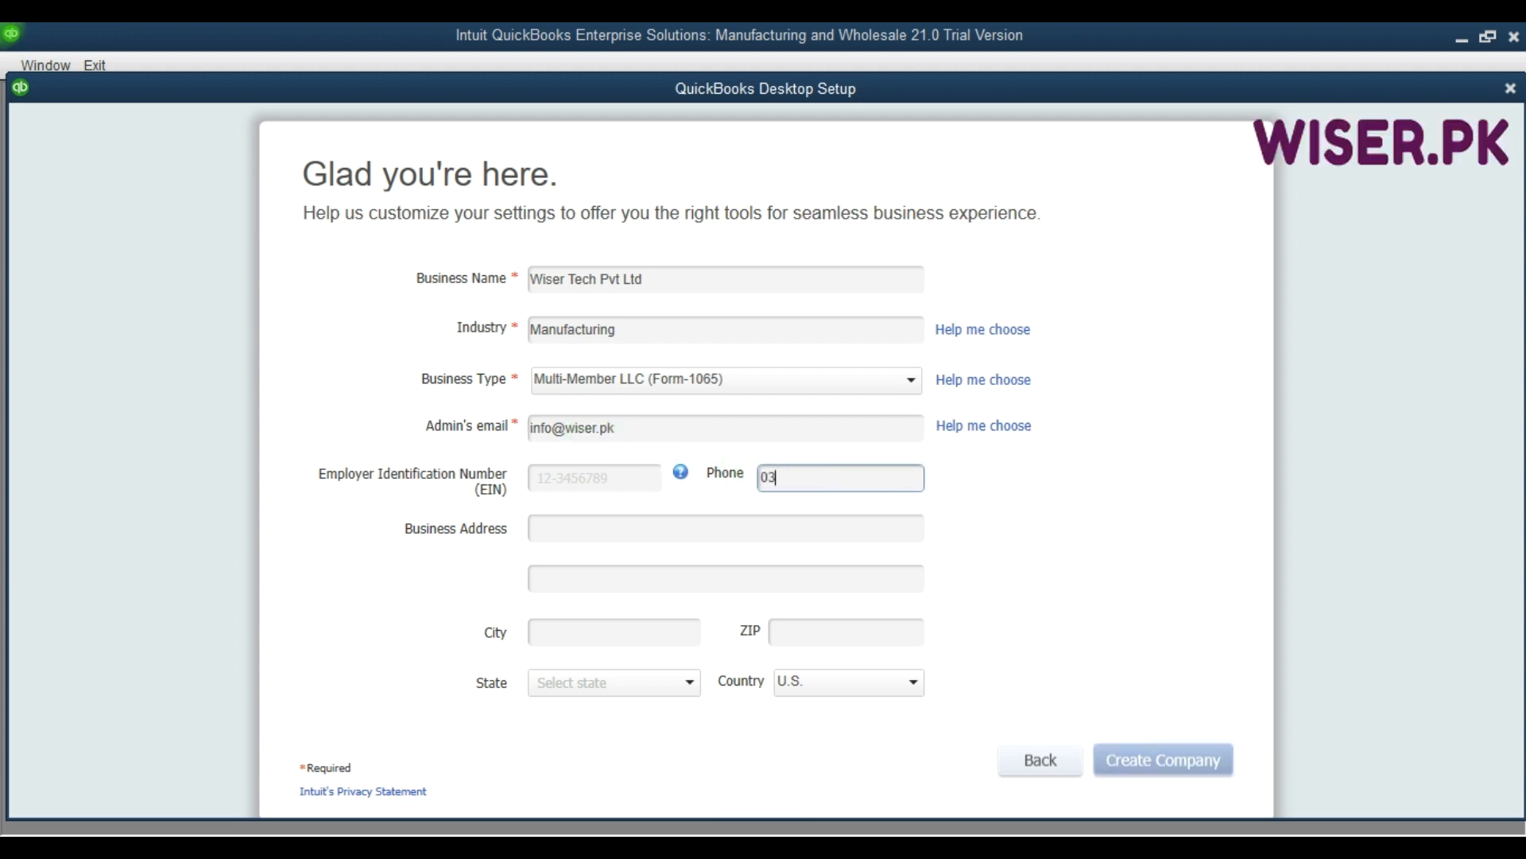
key("Tab")
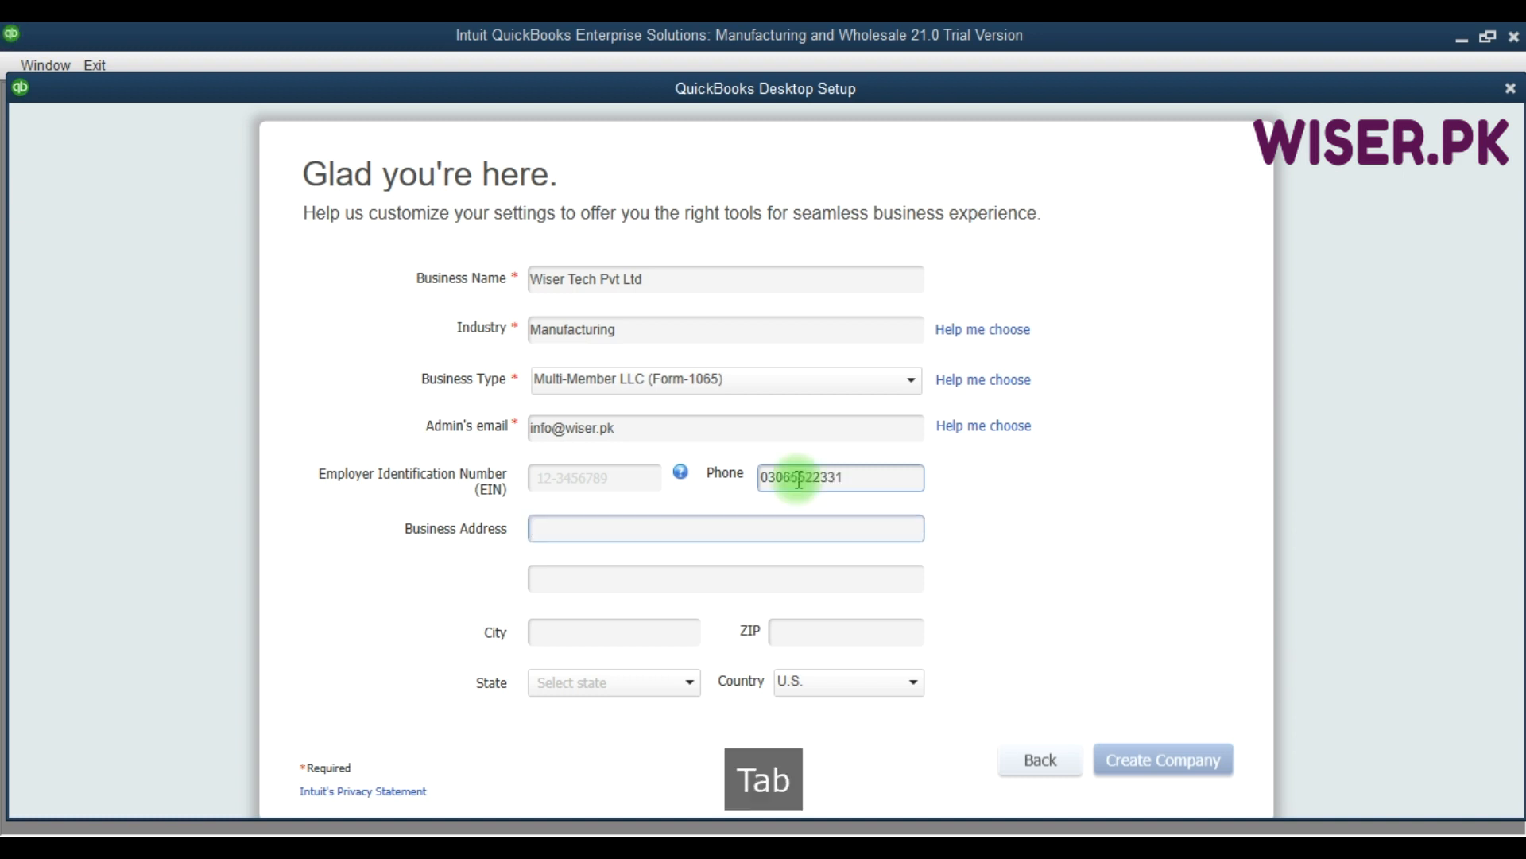
Fill in both business address lines, the city and the ZIP code.
type("123")
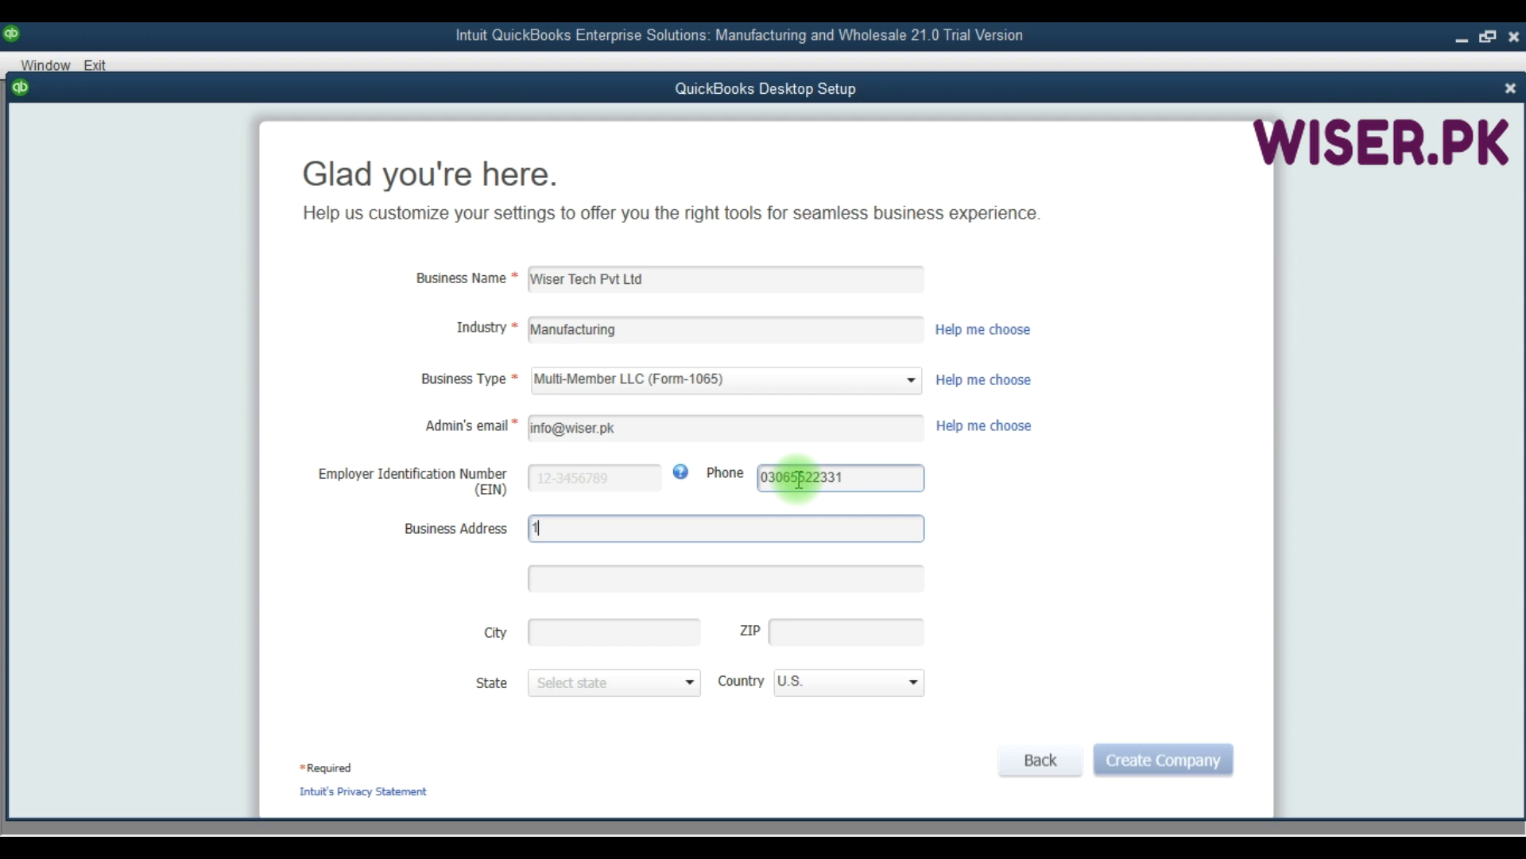
key("BackSpace")
key("BackSpace")
key("BackSpace")
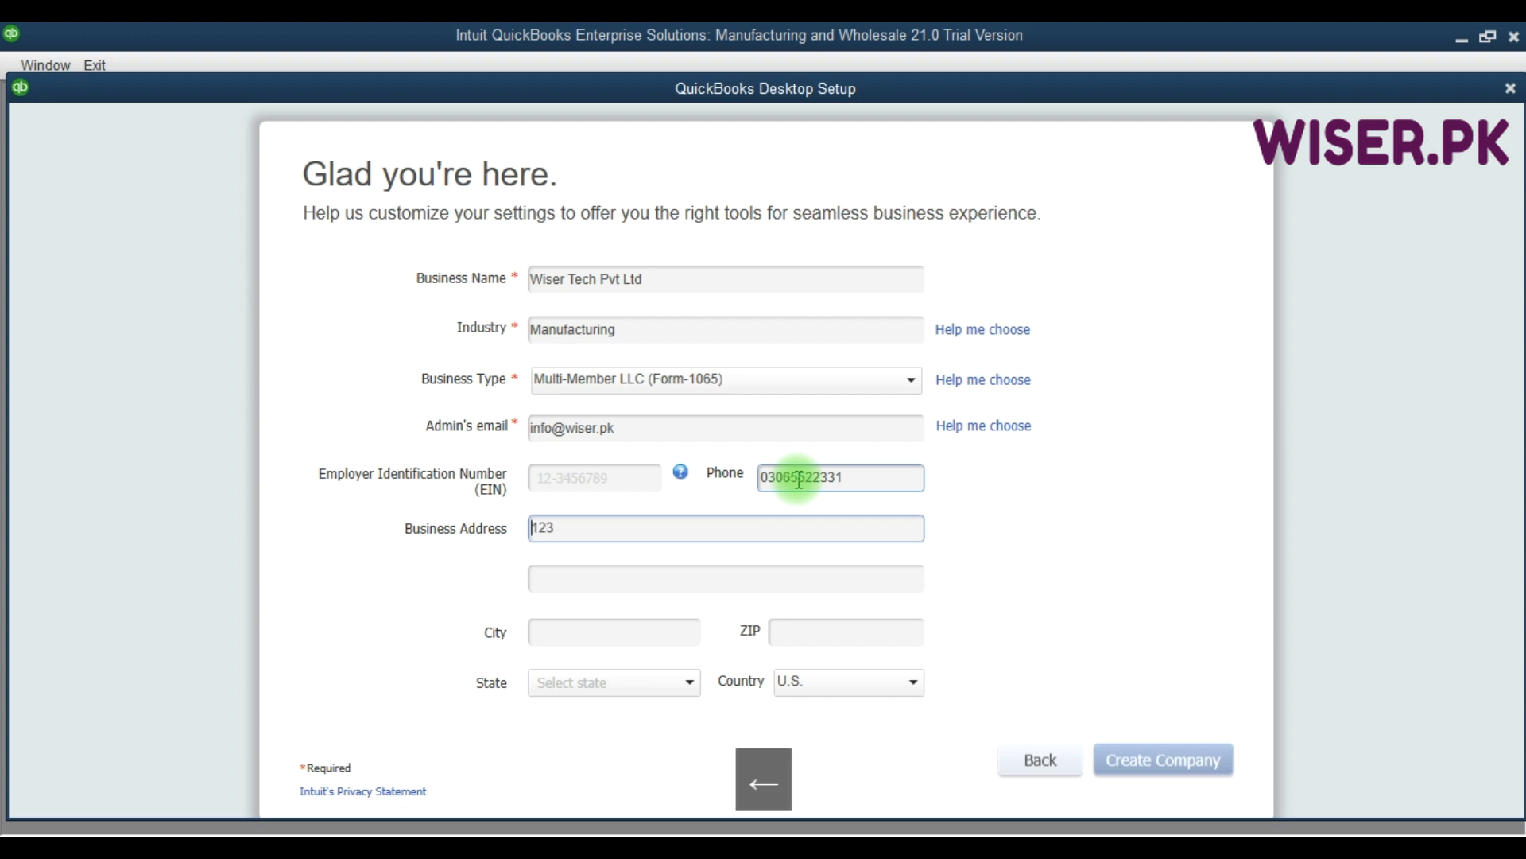
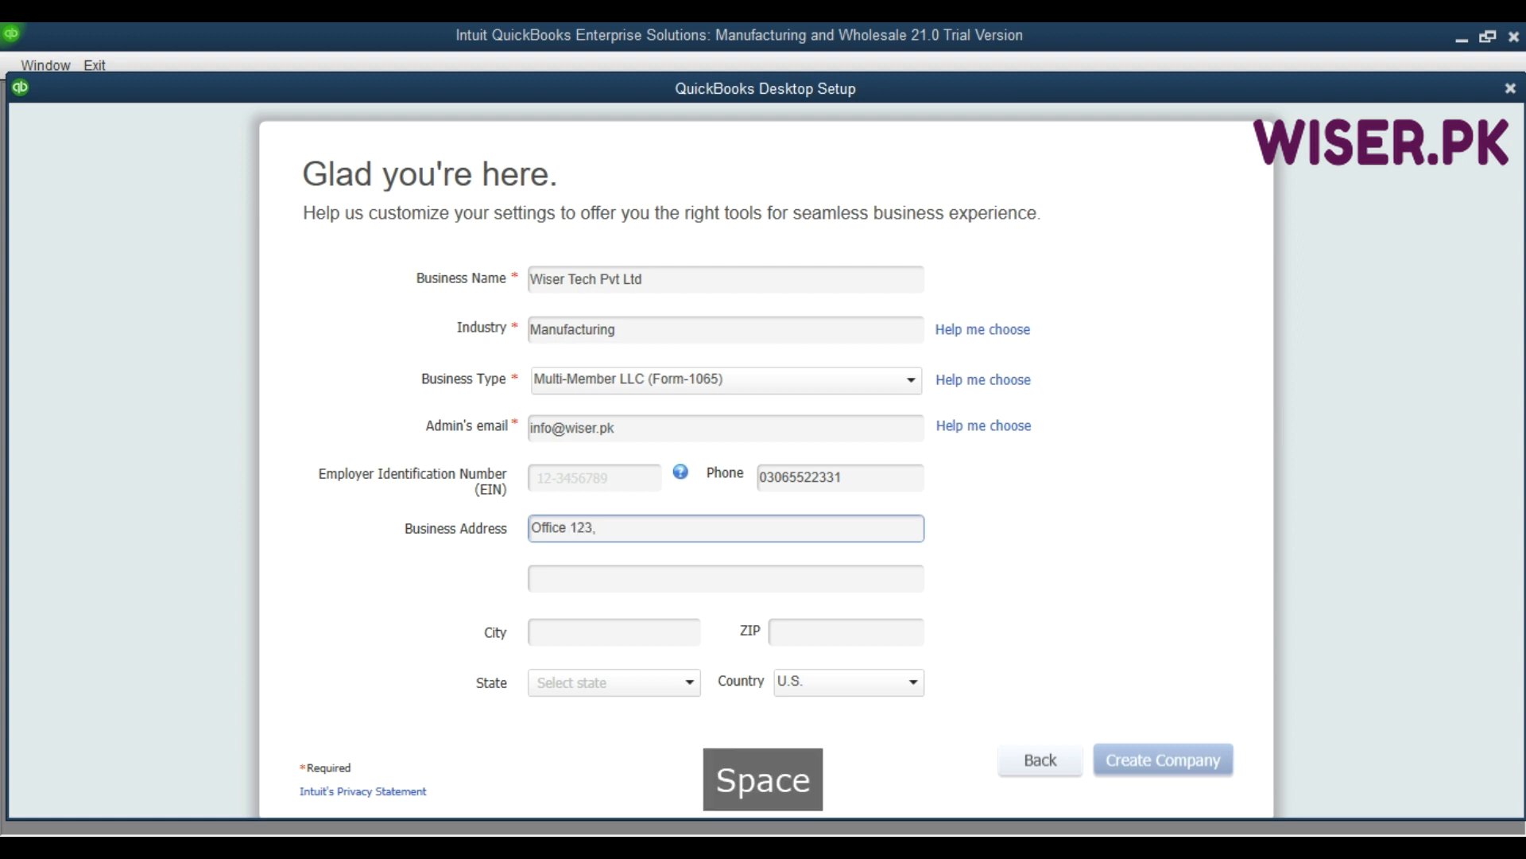
key("Tab")
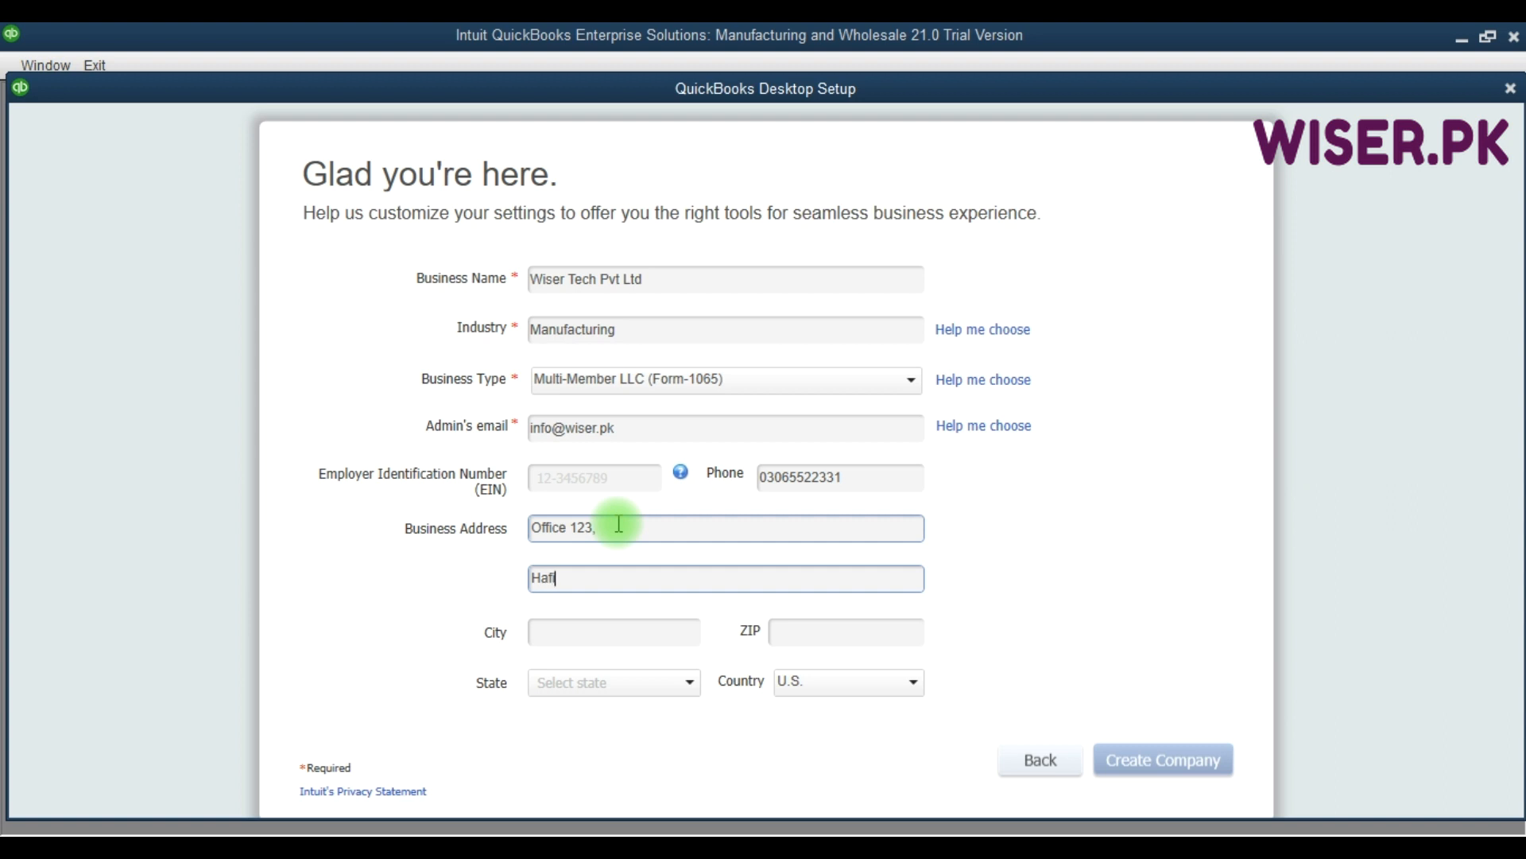
key("Tab")
type("ore")
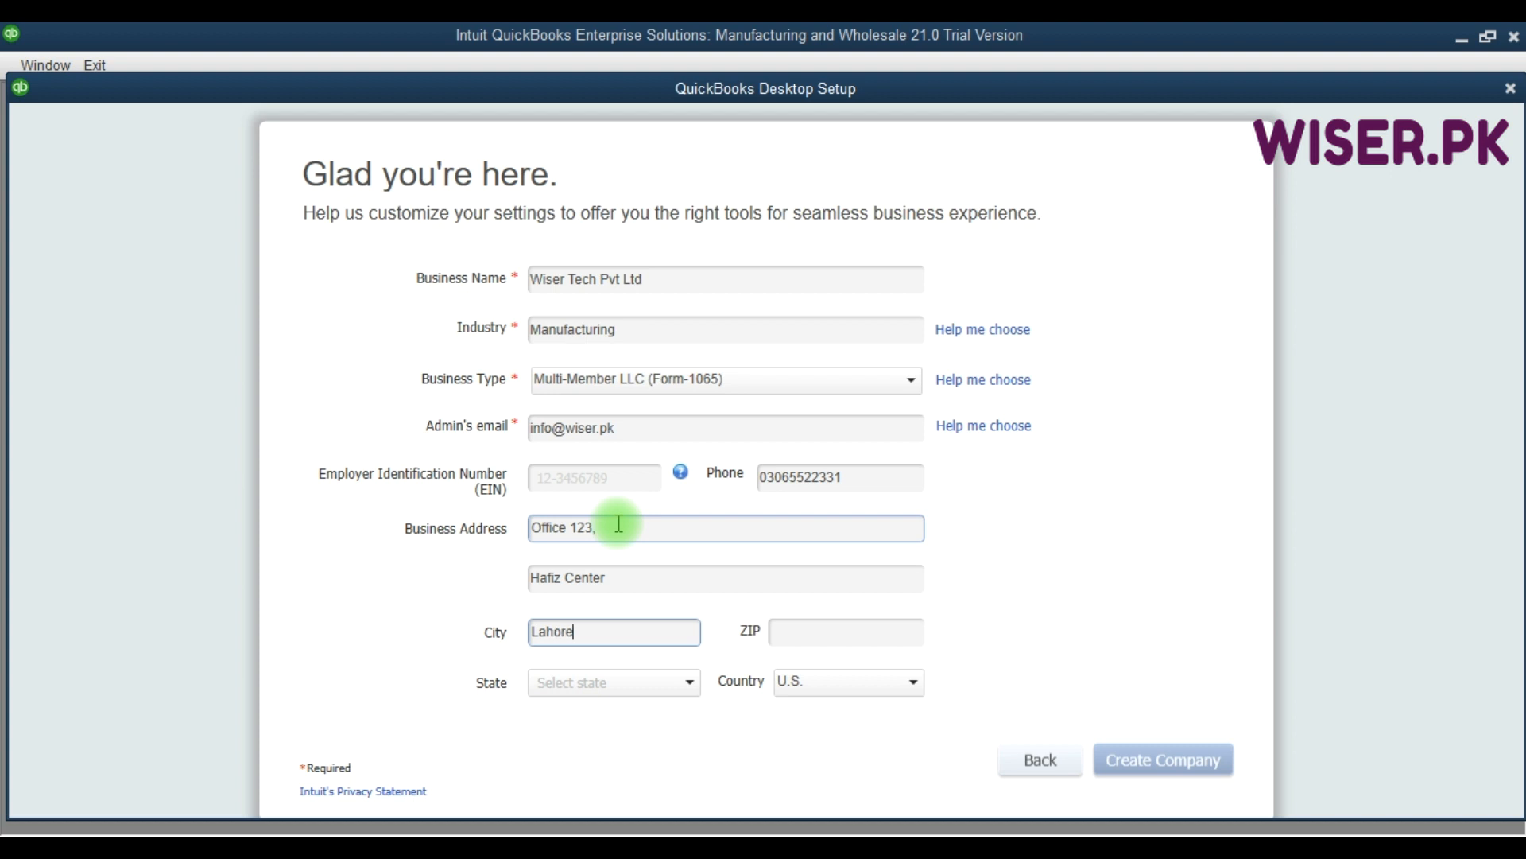
key("Tab")
type("54000")
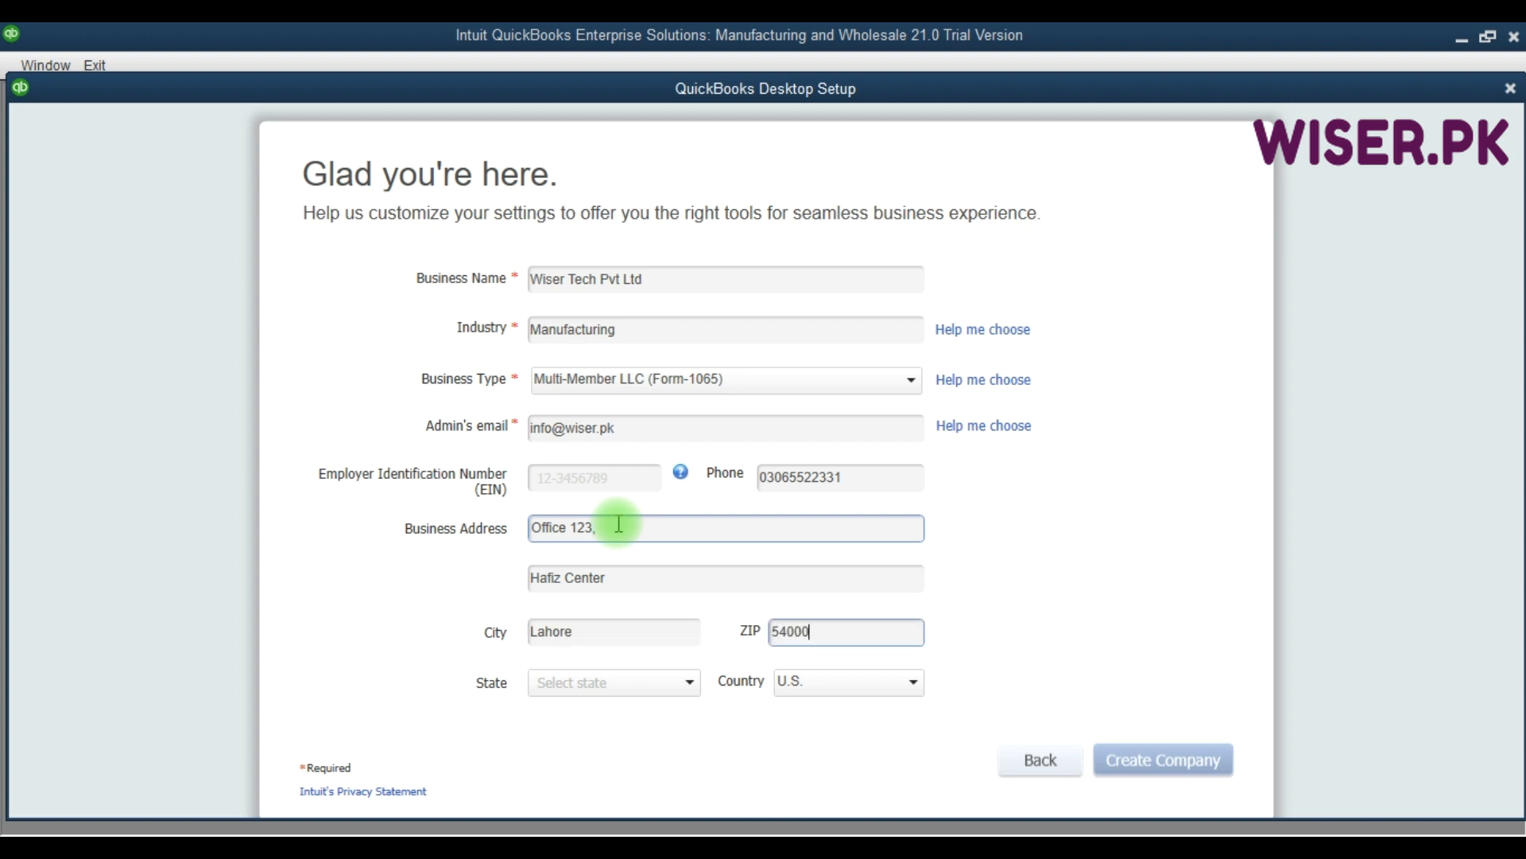
key("Tab")
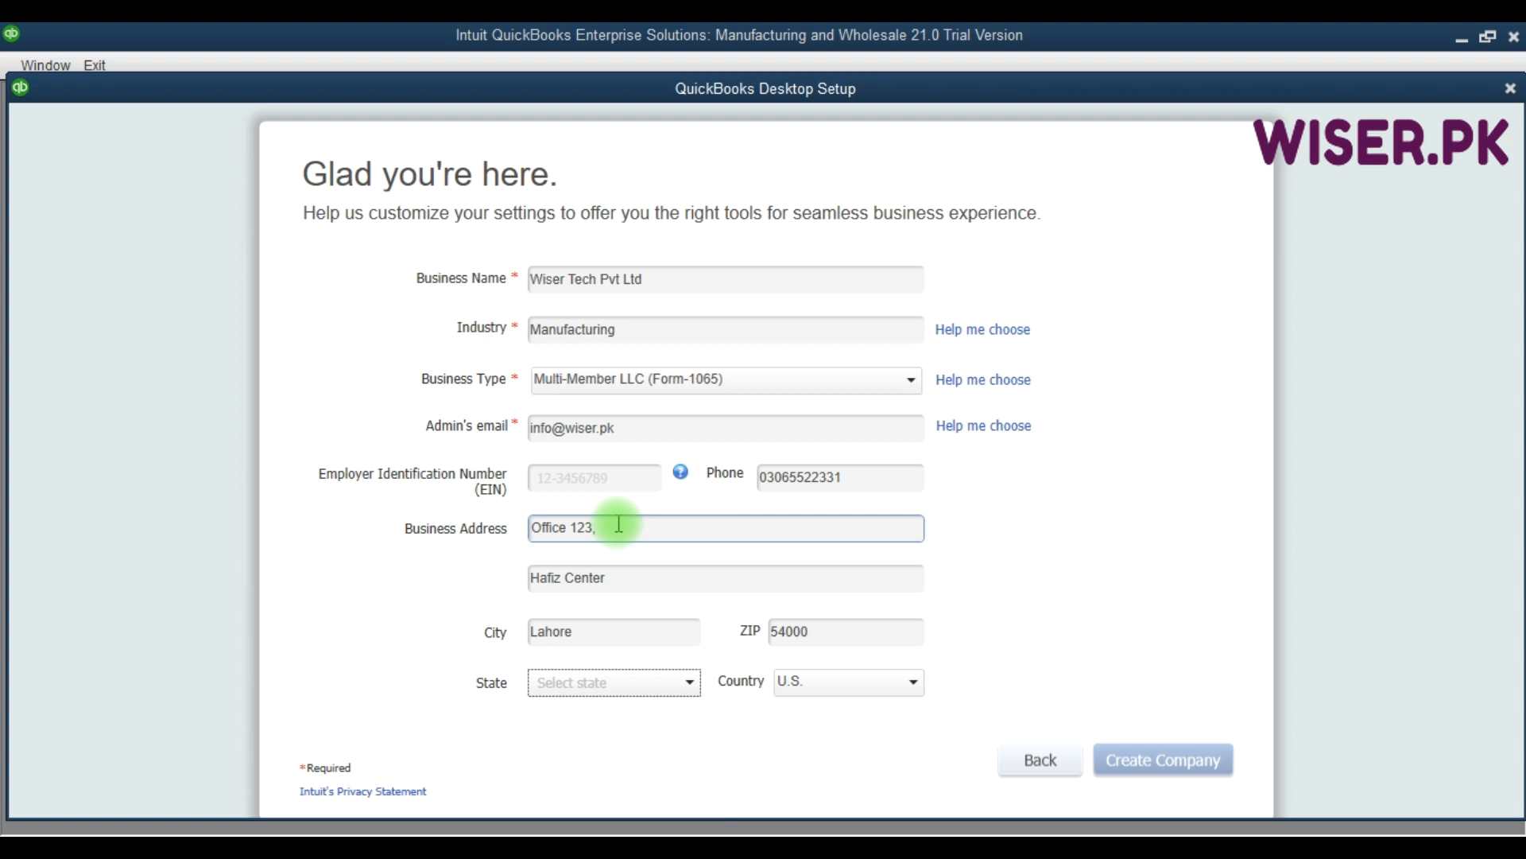
Leave State unselected and set the country to Other.
left_click(667, 681)
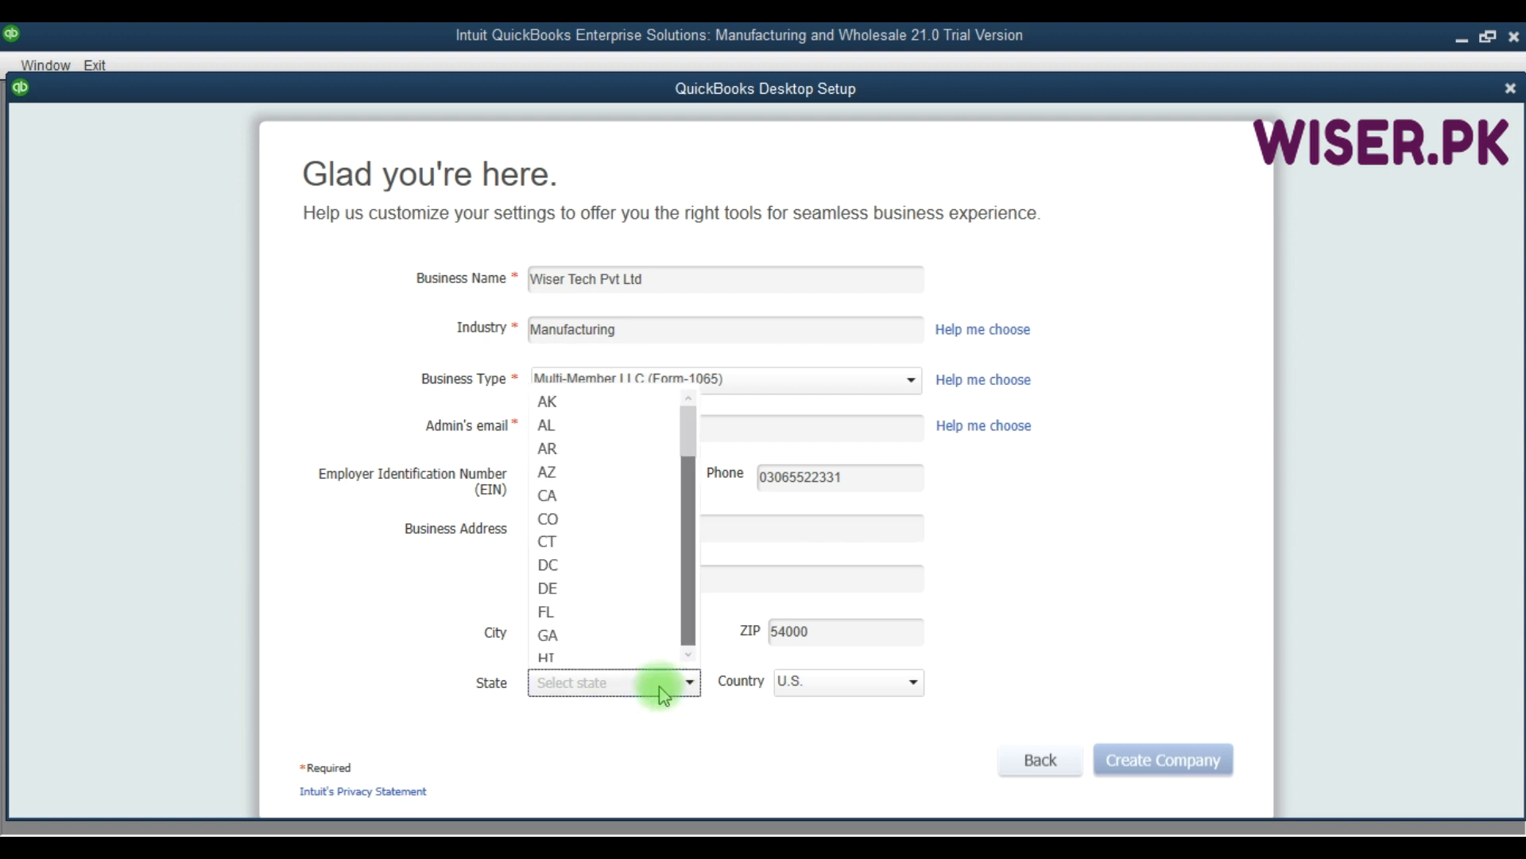
scroll(640, 640, "down", 2)
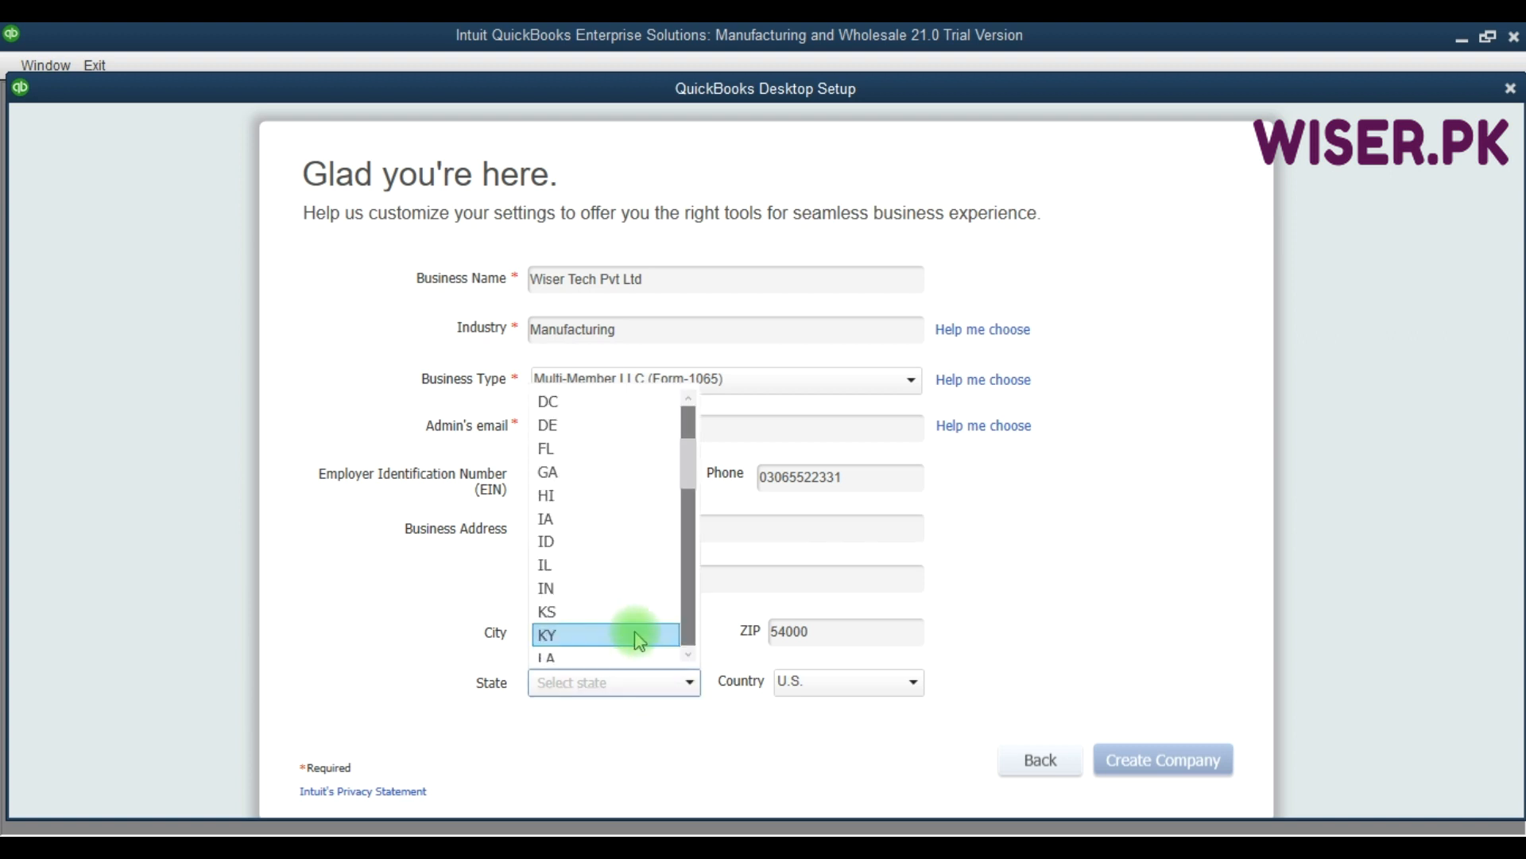
left_click(689, 681)
left_click(816, 683)
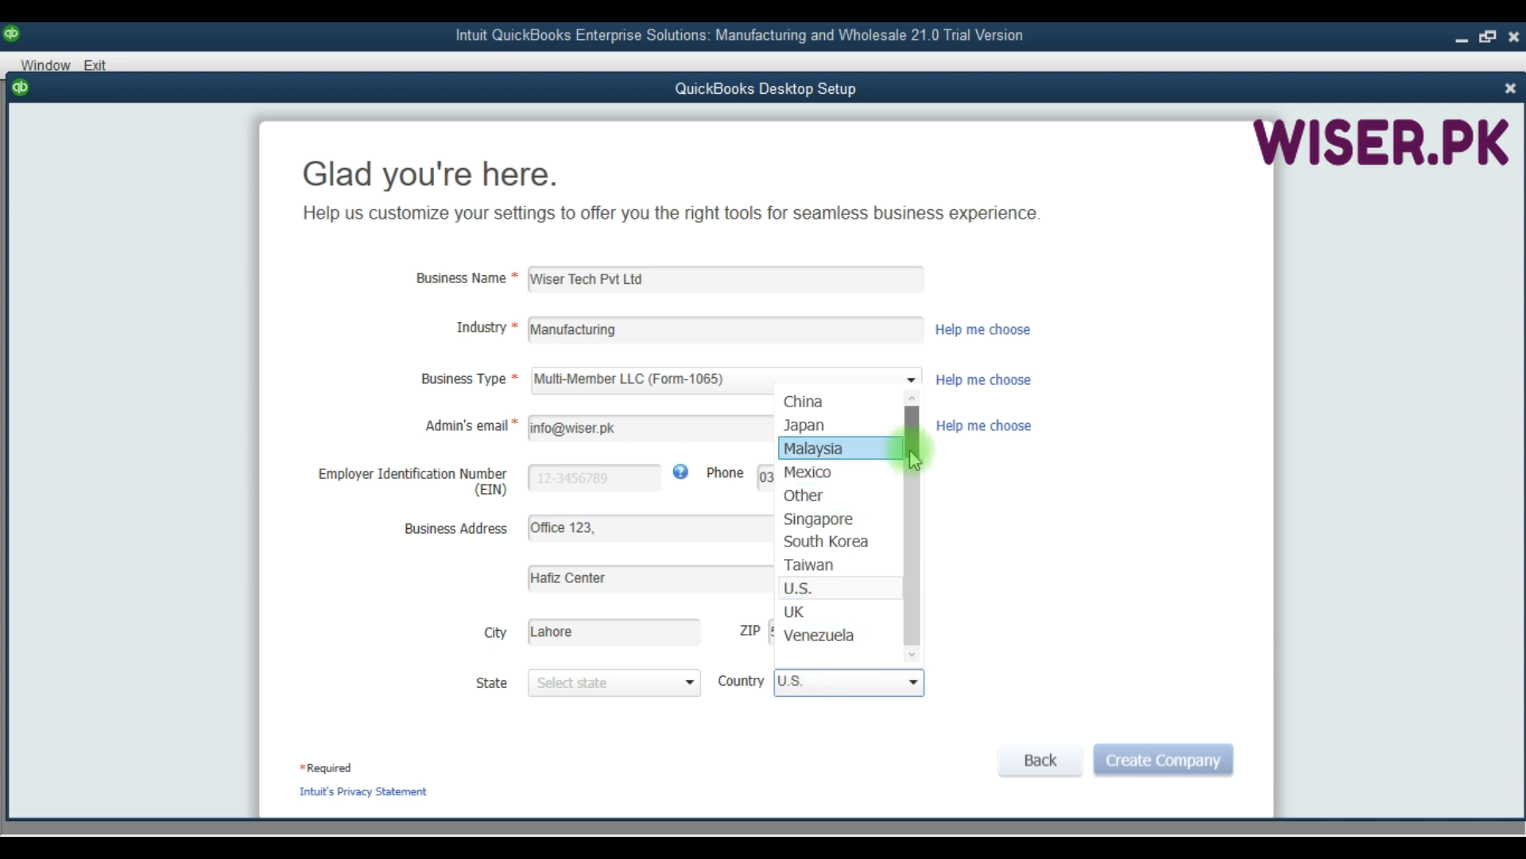
scroll(912, 469, "up", 1)
scroll(906, 580, "down", 1)
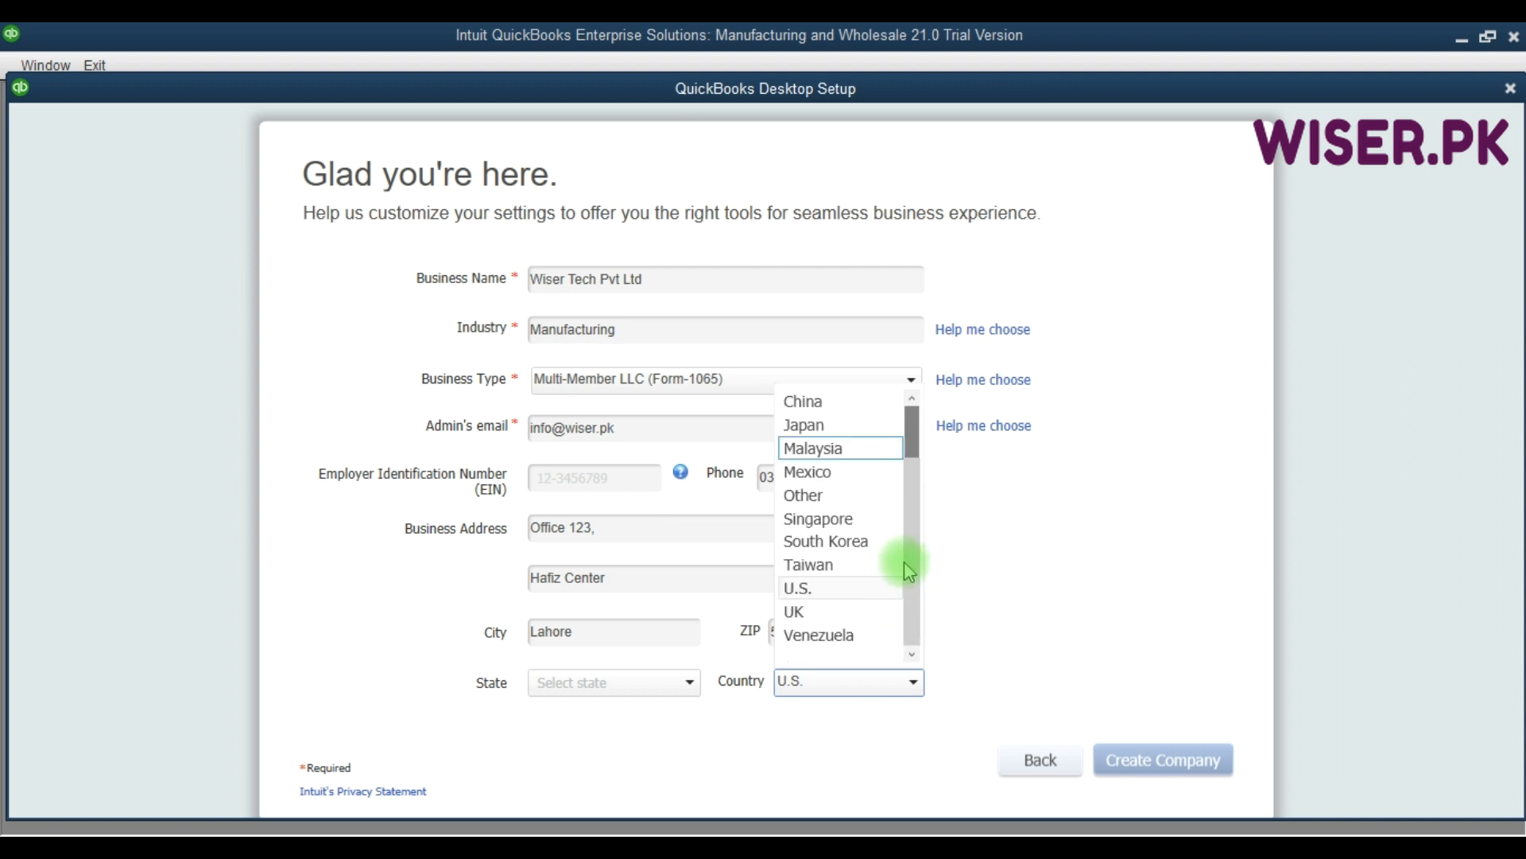
left_click(838, 496)
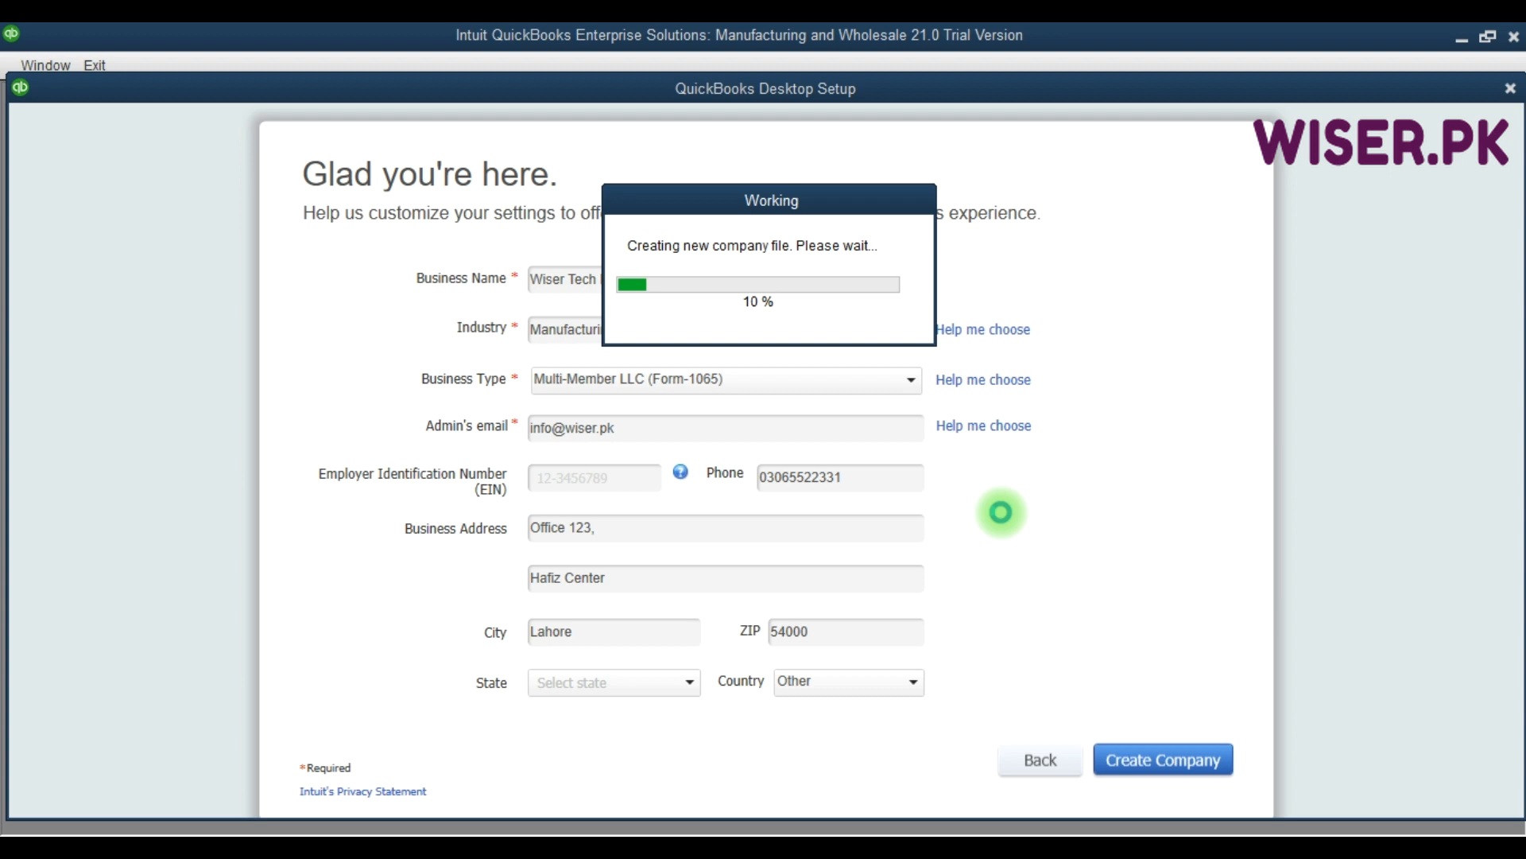
Wait for the Wiser Tech Pvt Ltd file to finish creating and open.
key("F9")
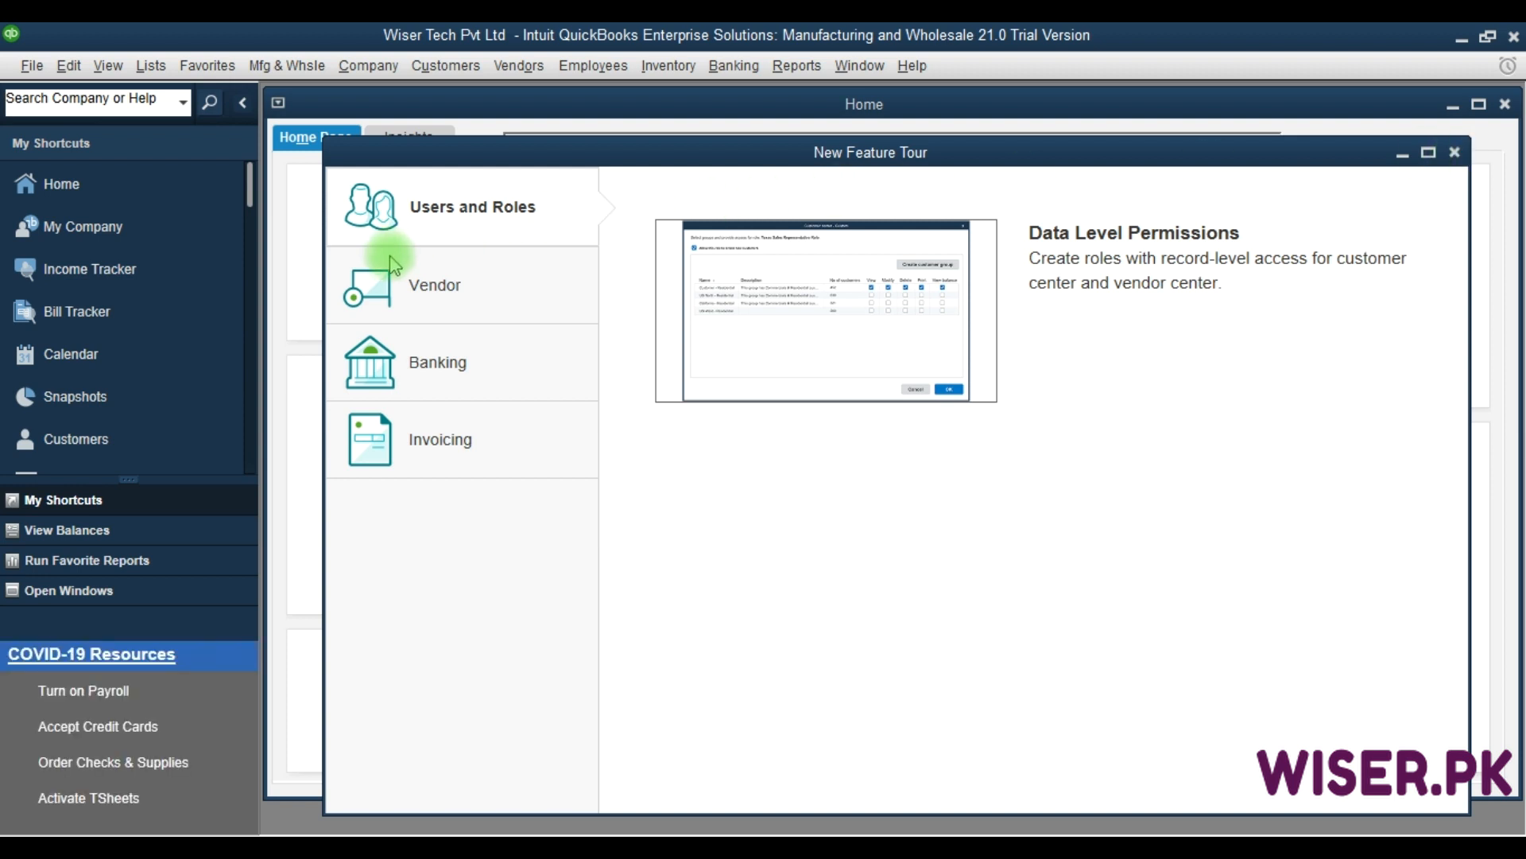
Close the New Feature Tour and Internet notice, then maximize the Home page.
left_click(452, 302)
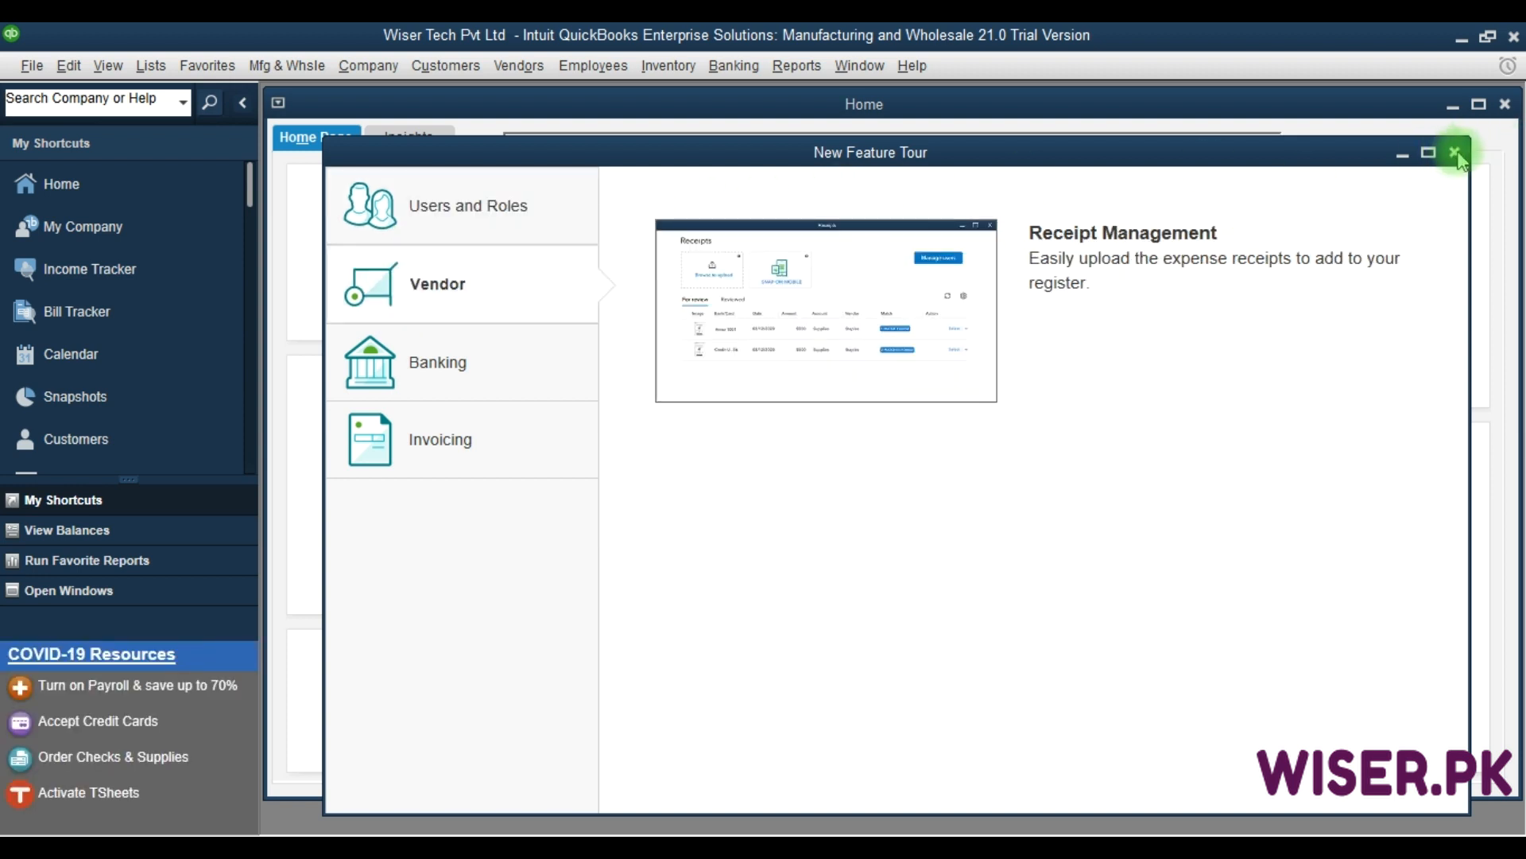
left_click(1456, 153)
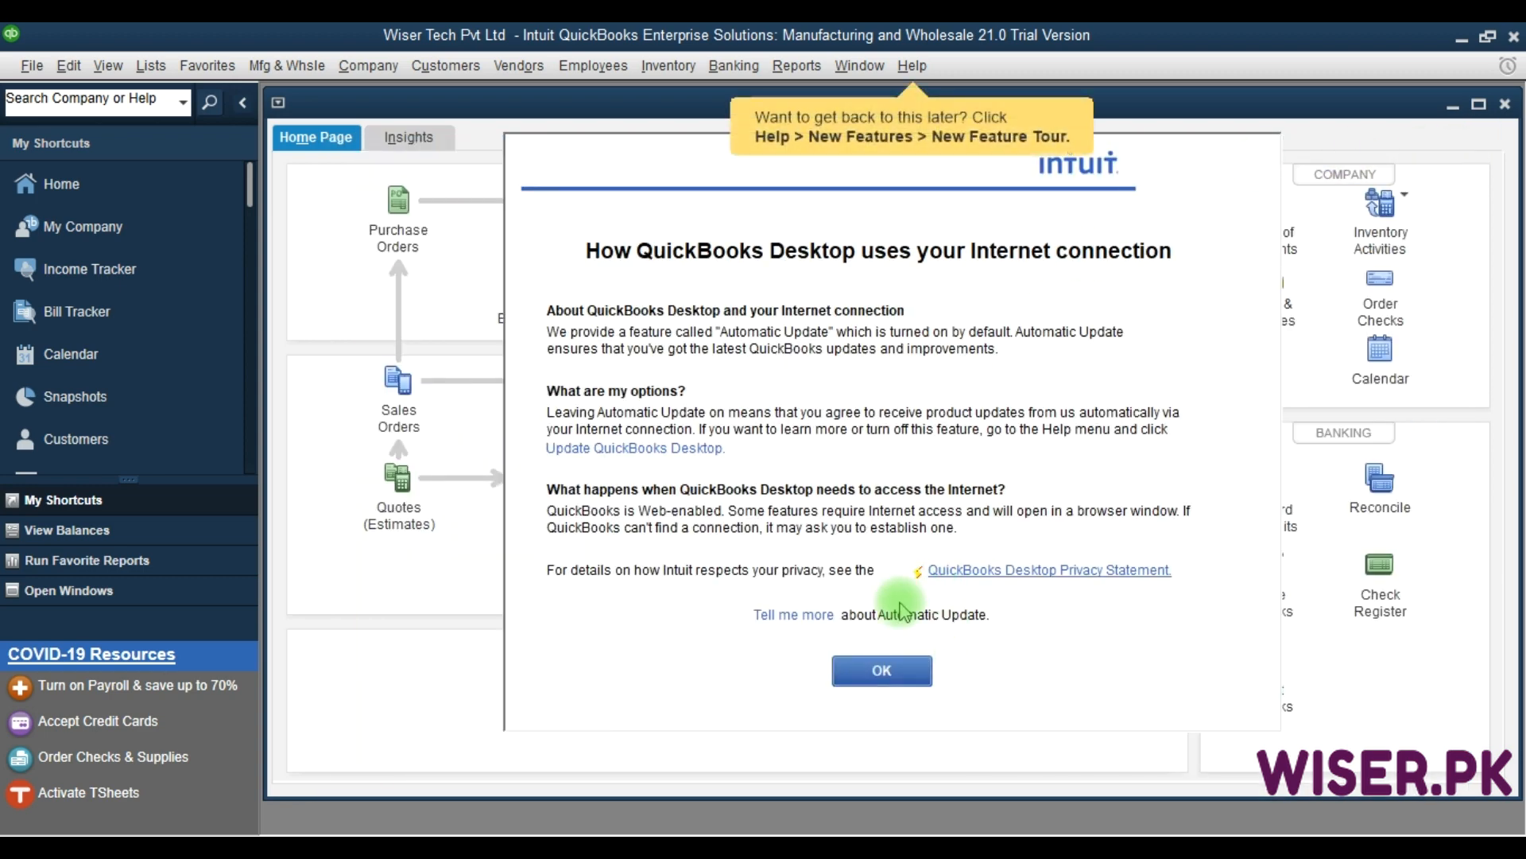
left_click(883, 669)
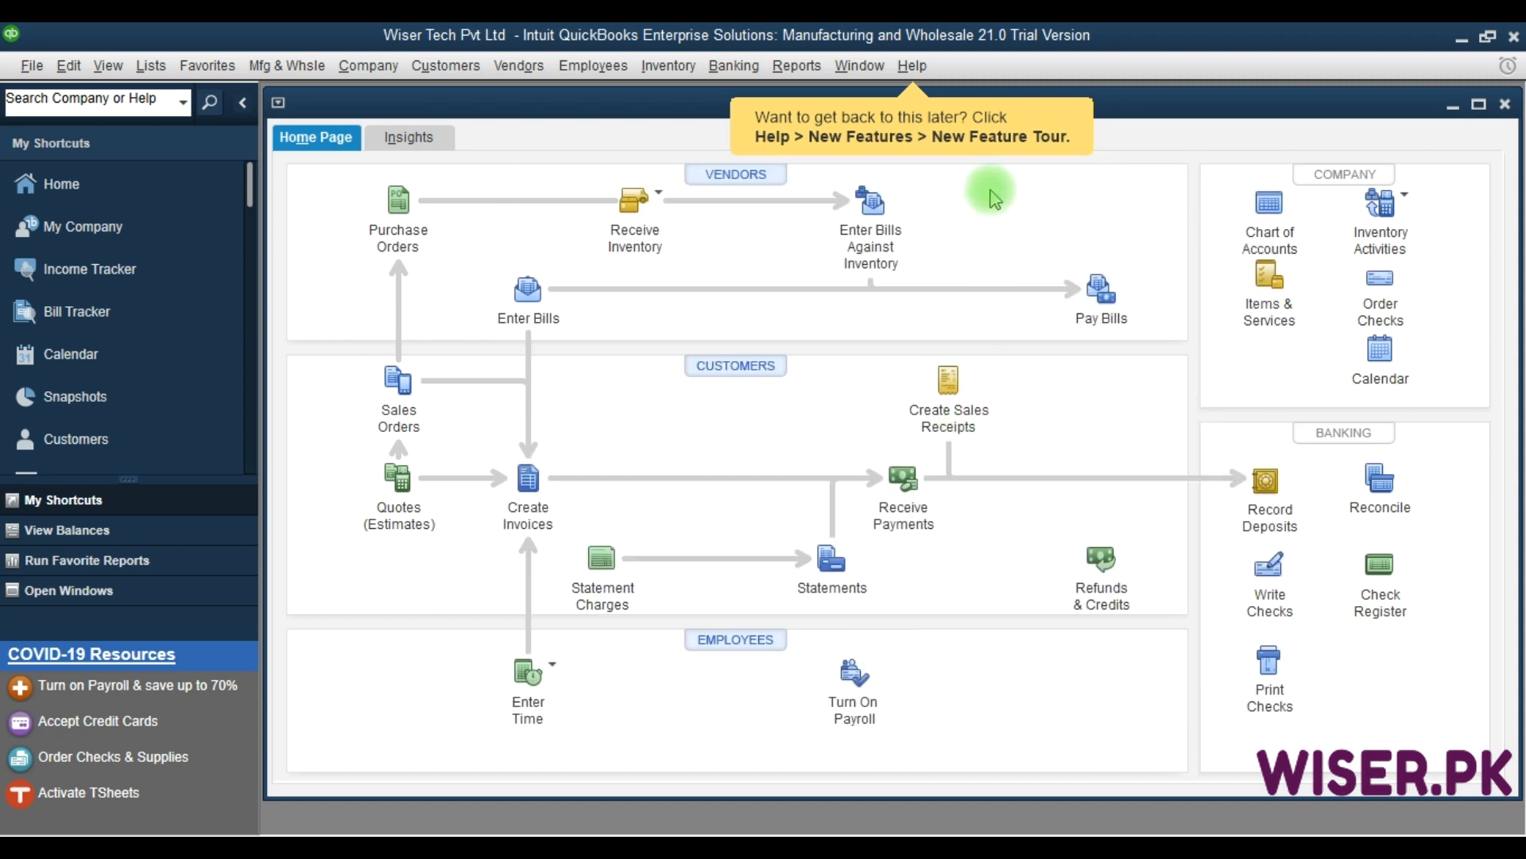
key("F9")
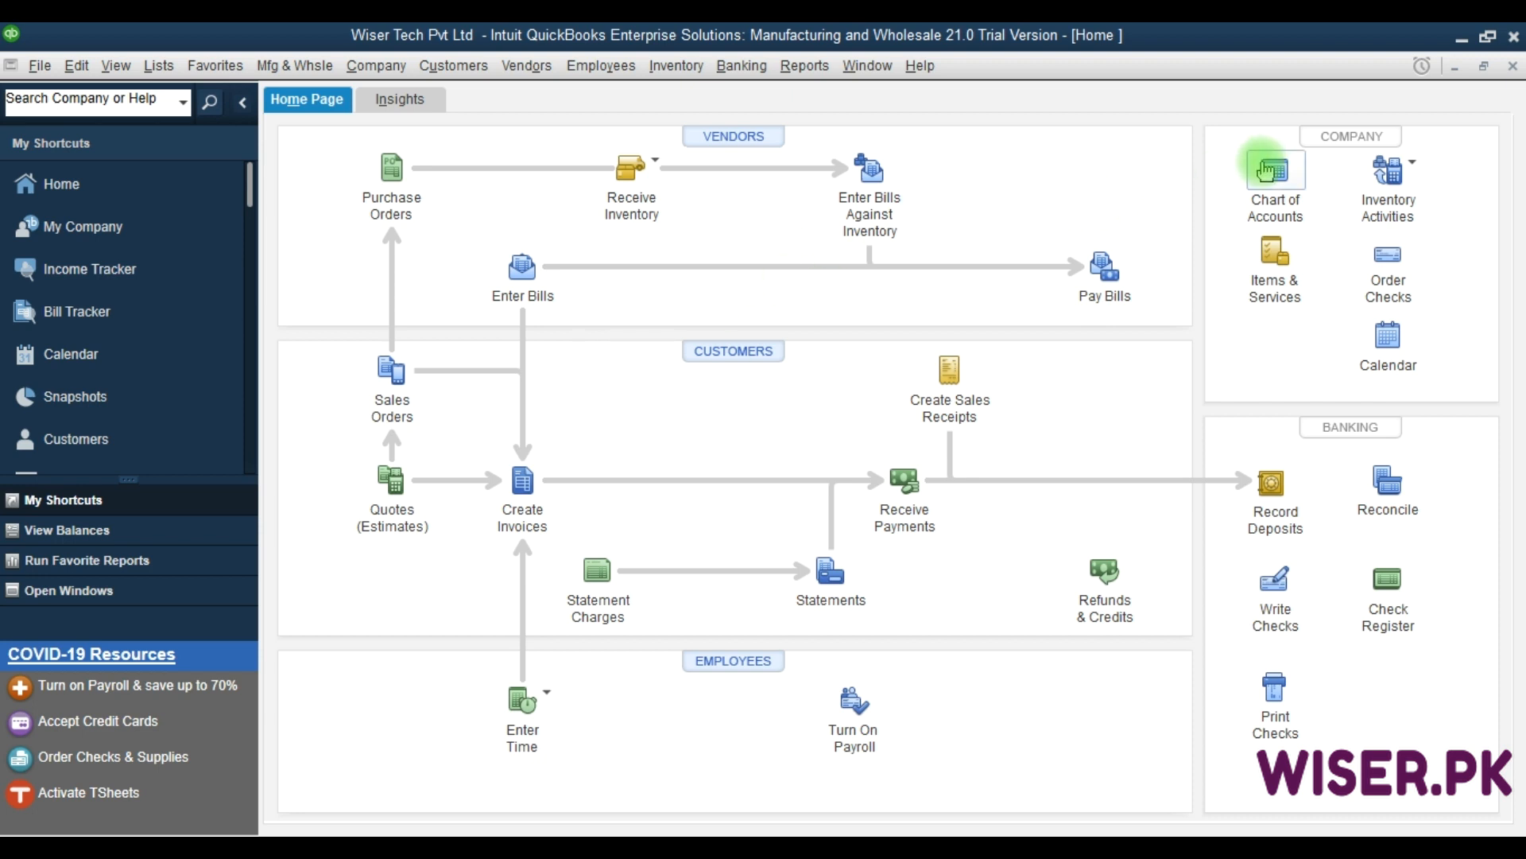
left_click(1269, 171)
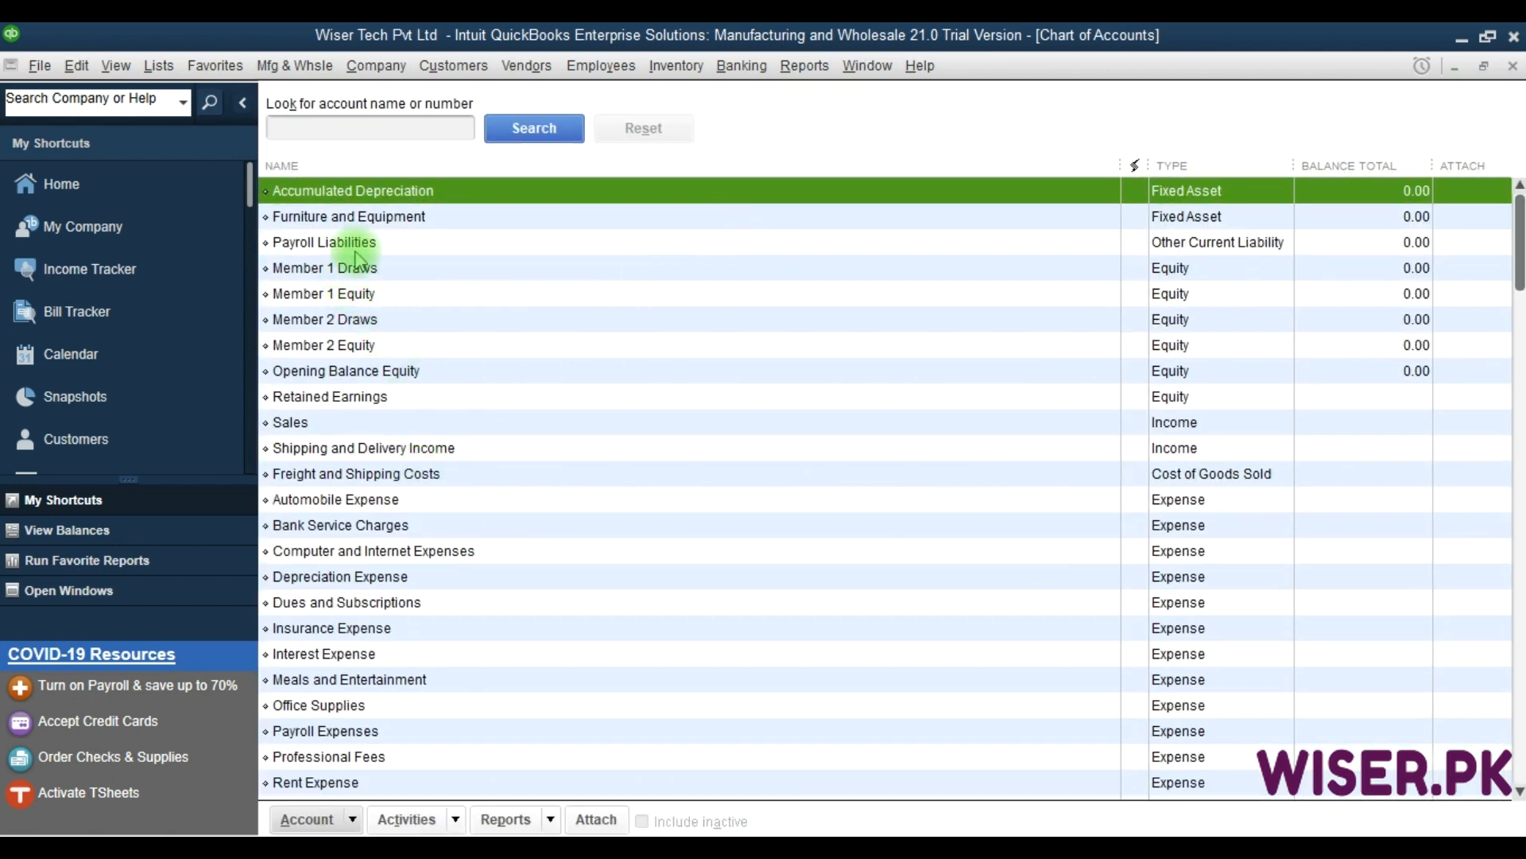
left_click(365, 269)
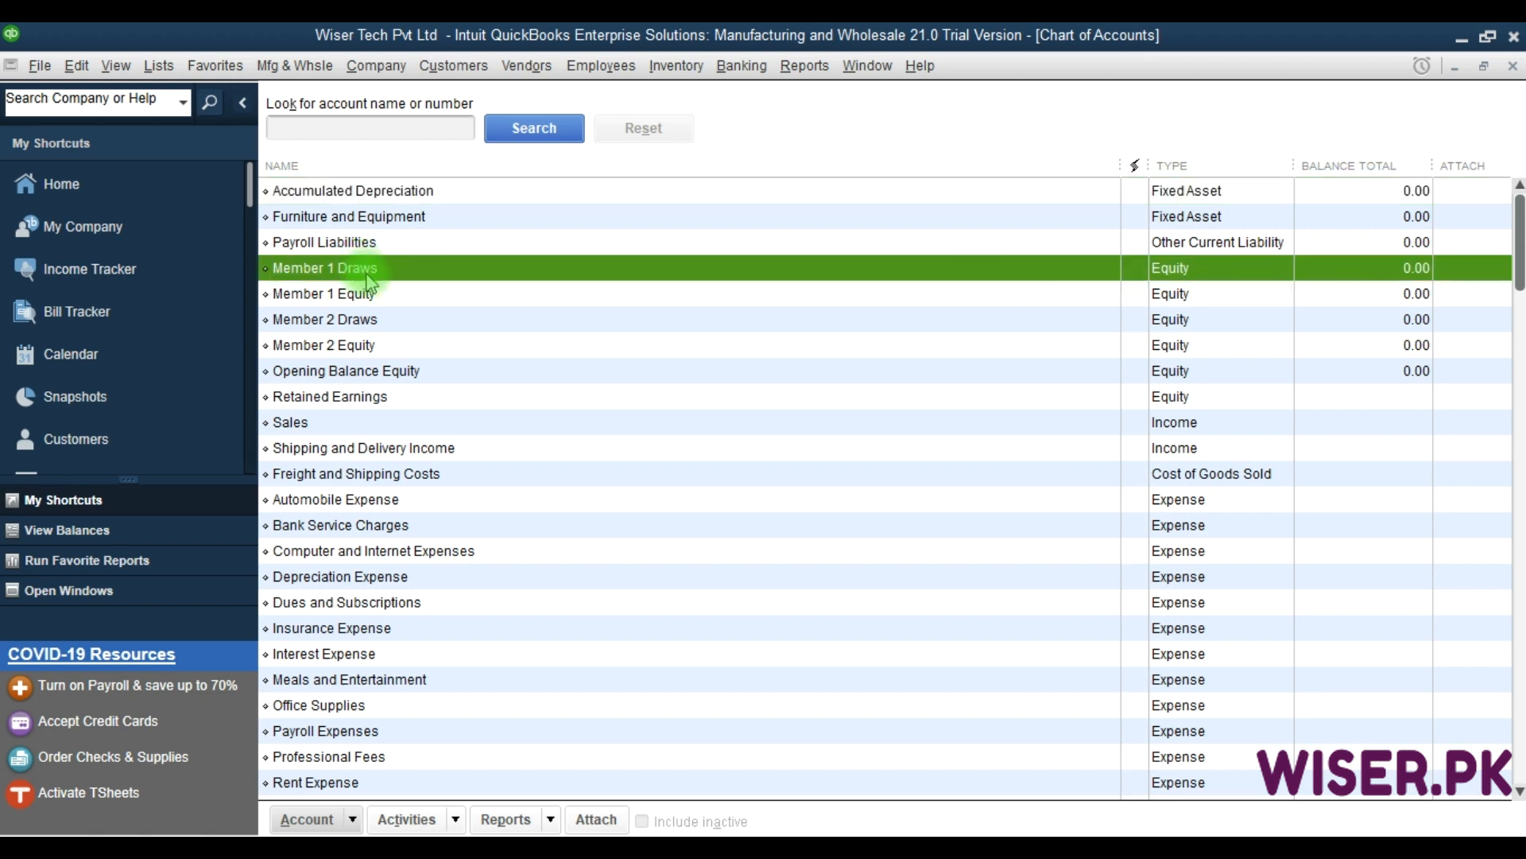
left_click(372, 295)
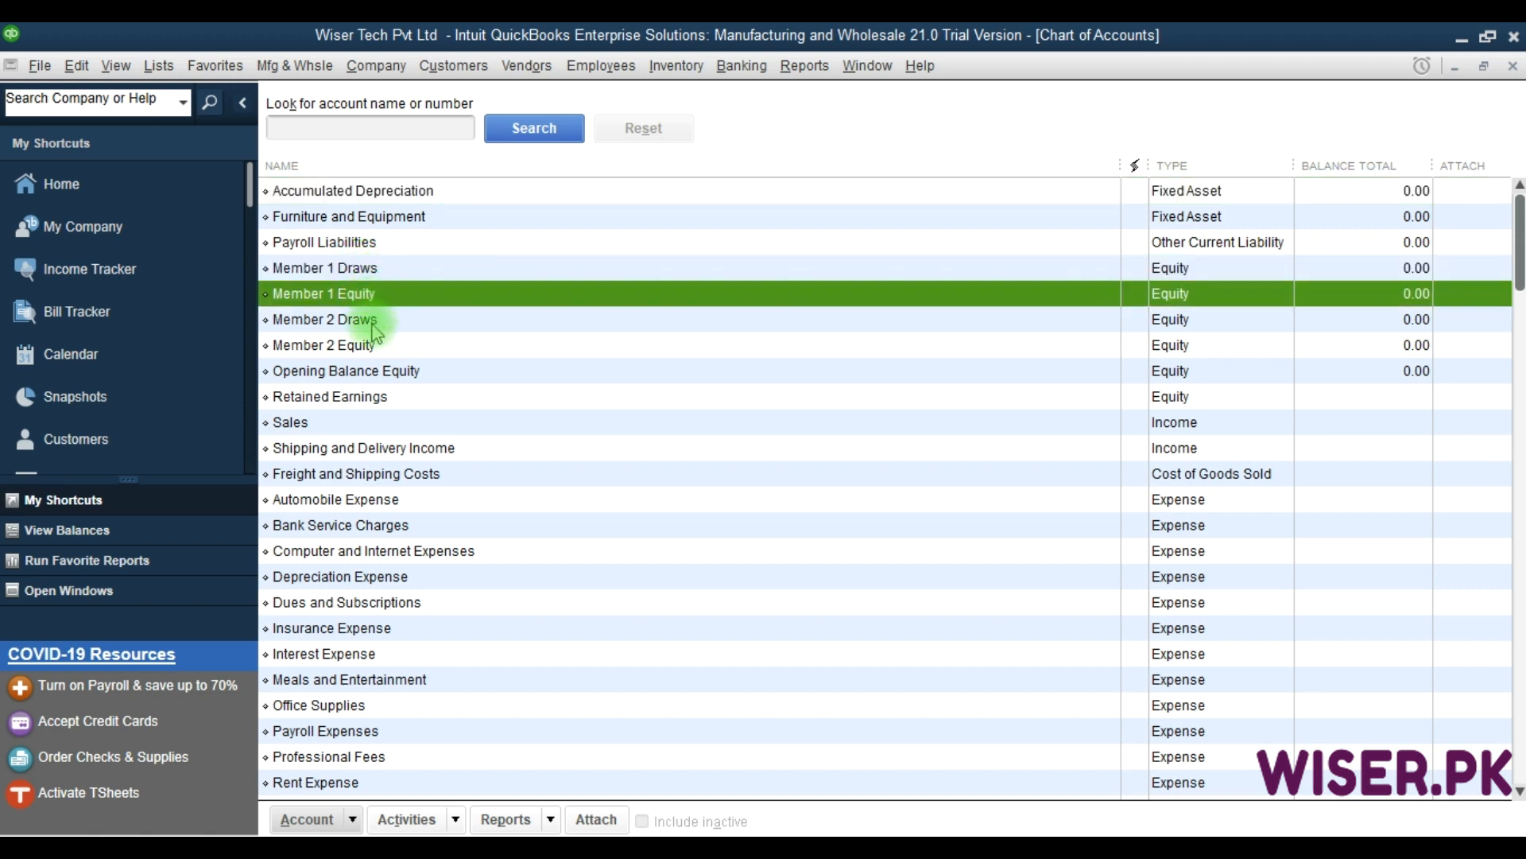
left_click(377, 321)
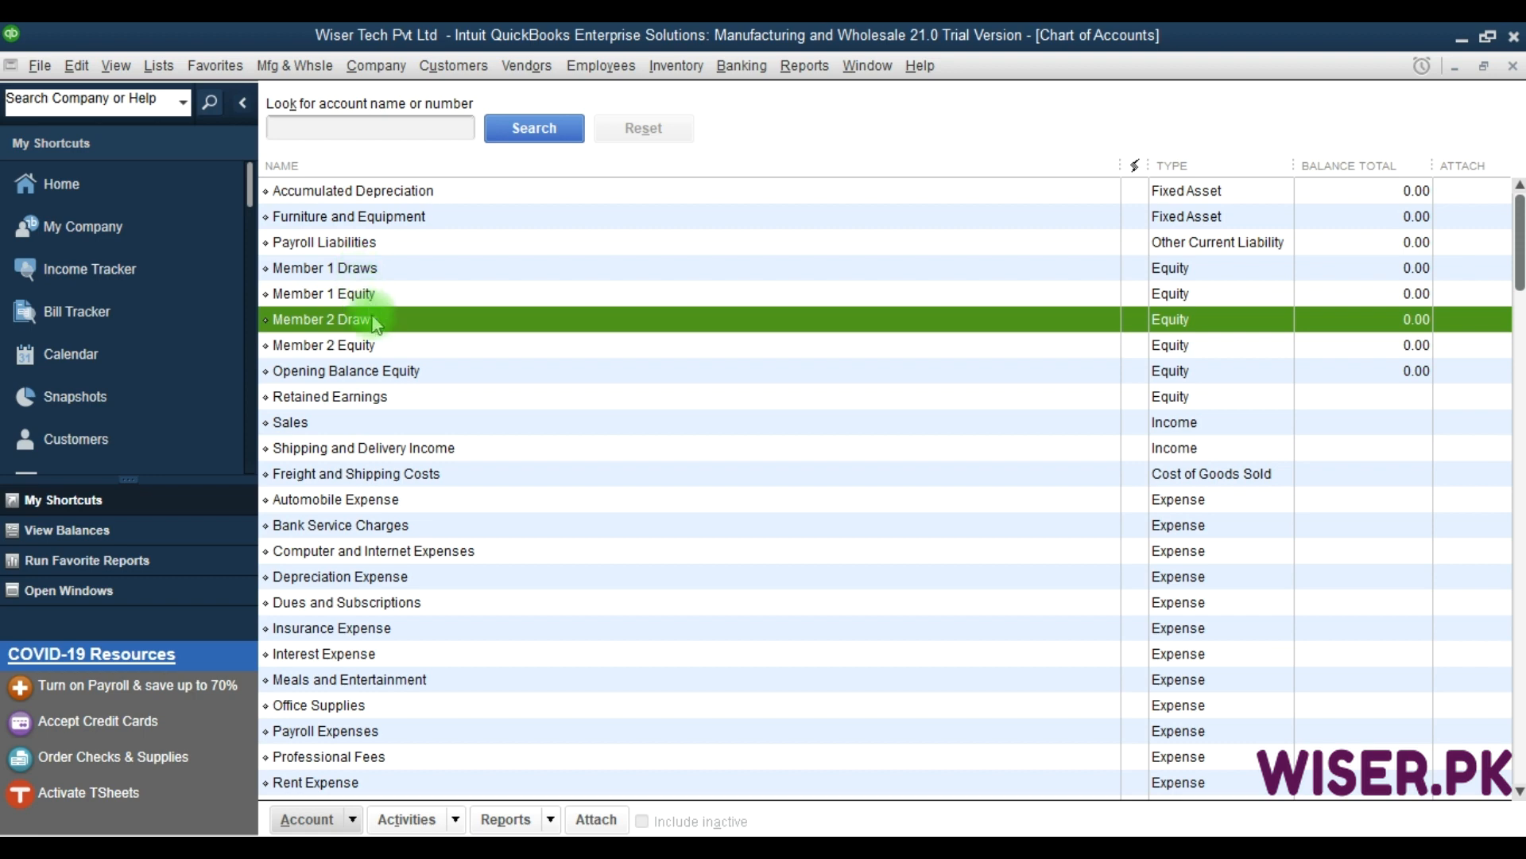
left_click(377, 449)
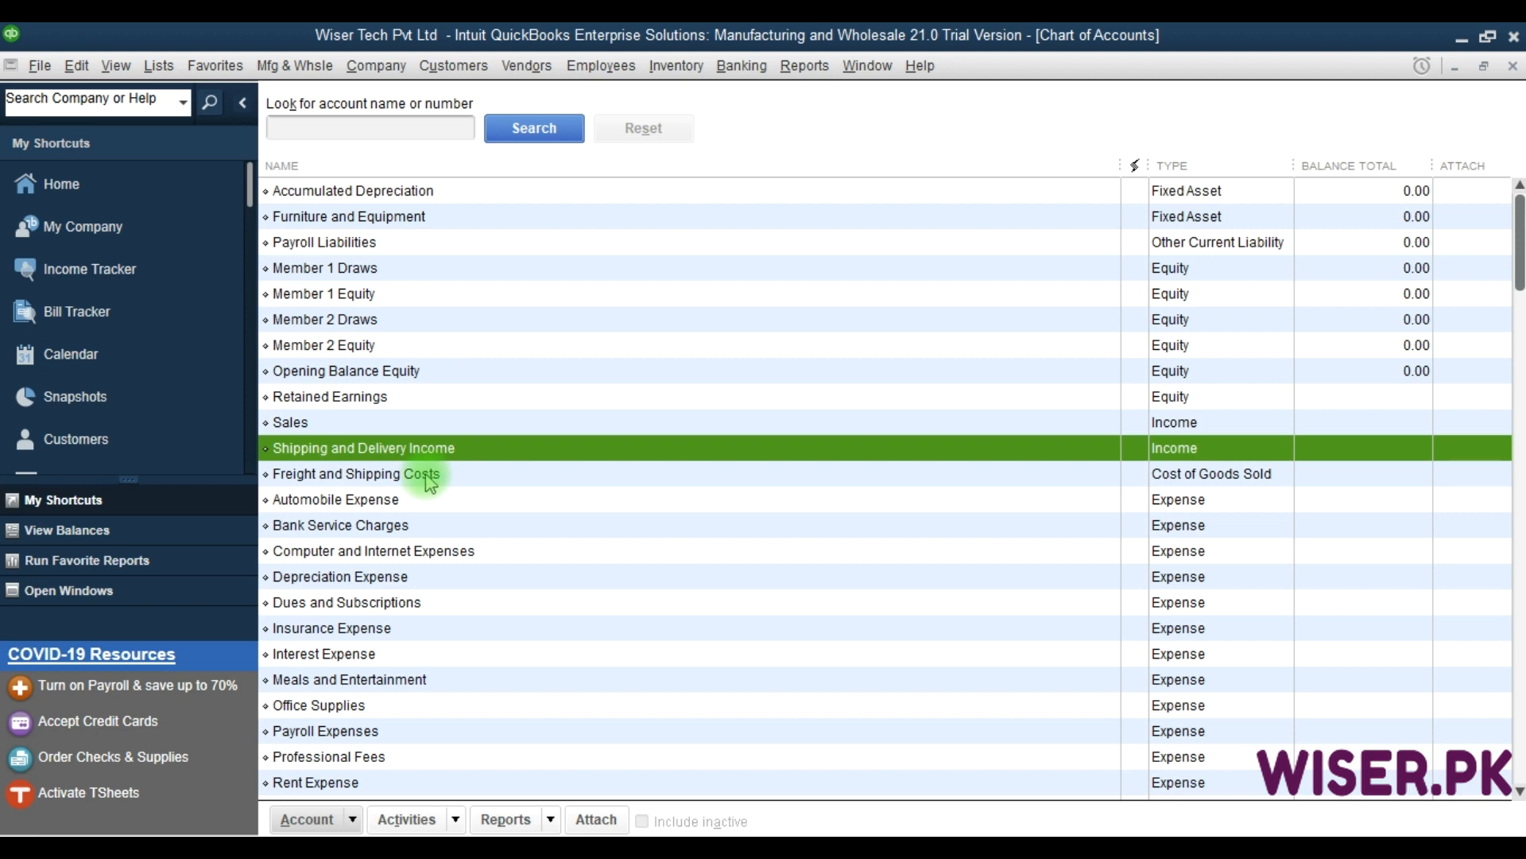
key("F9")
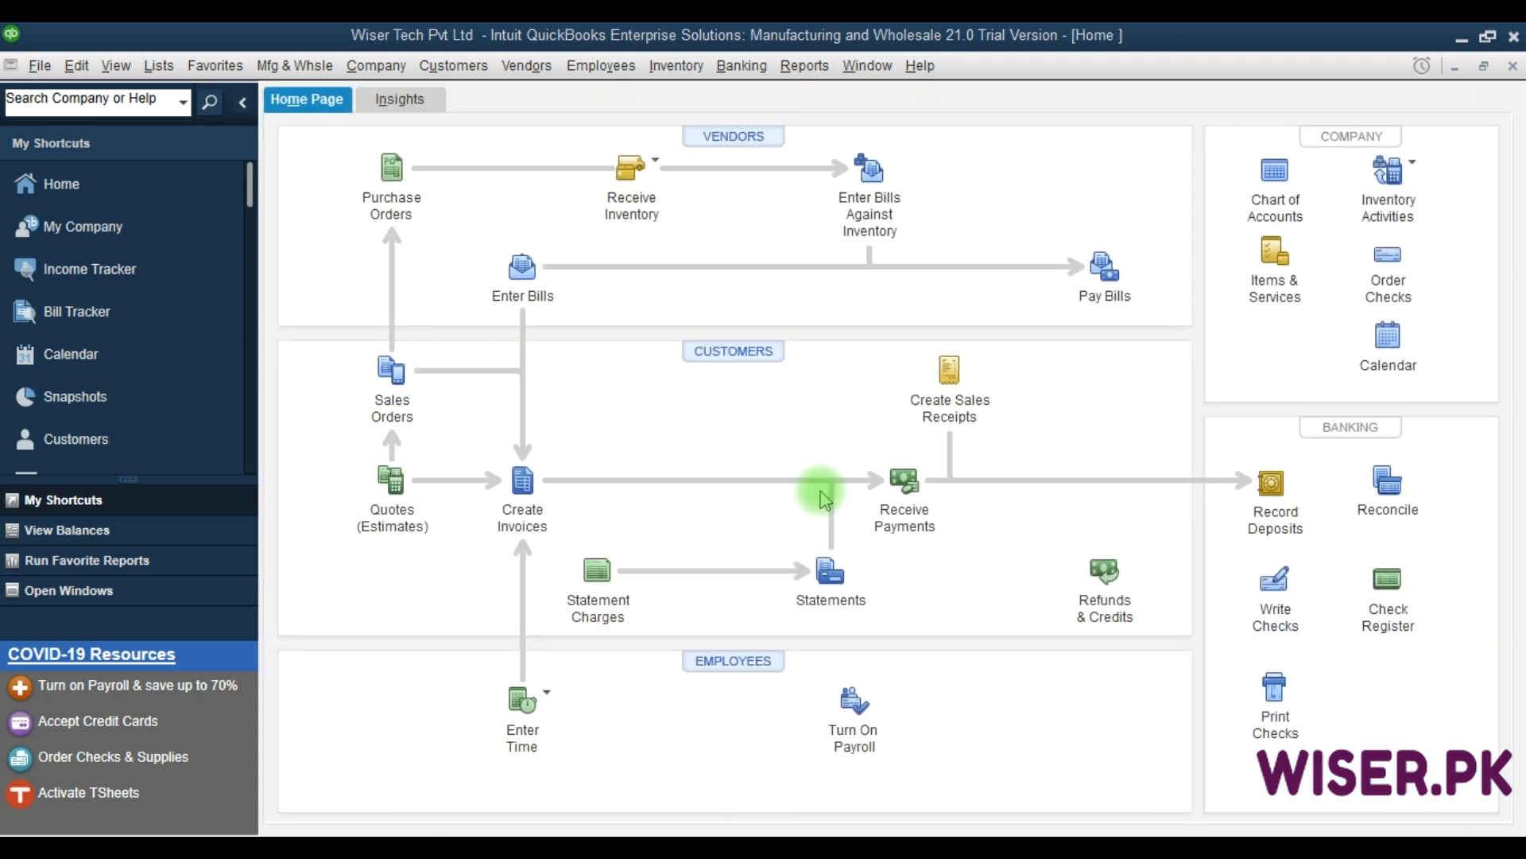